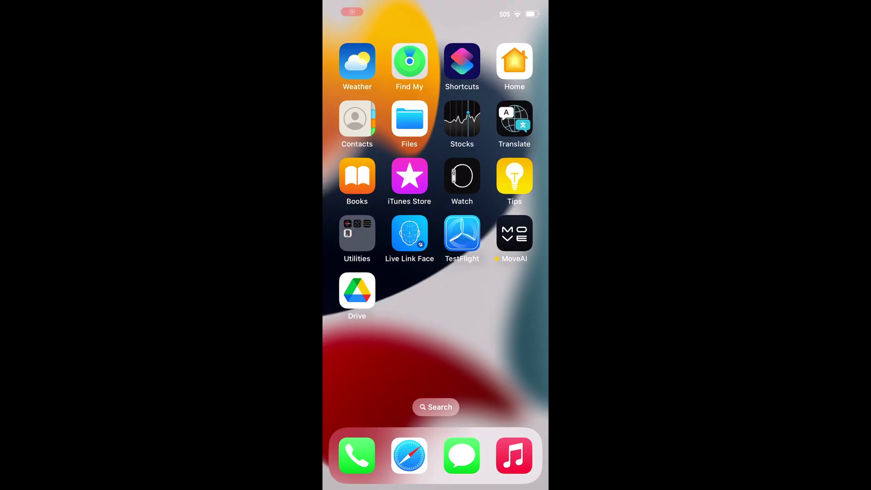
- Host a new Move AI session using iPhone 8 cameras at 60fps
left_click(515, 234)
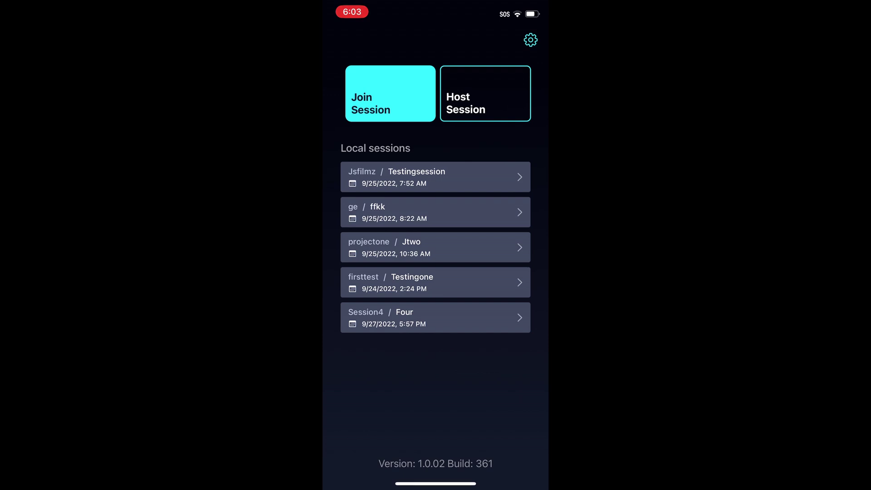
left_click(485, 94)
left_click(434, 94)
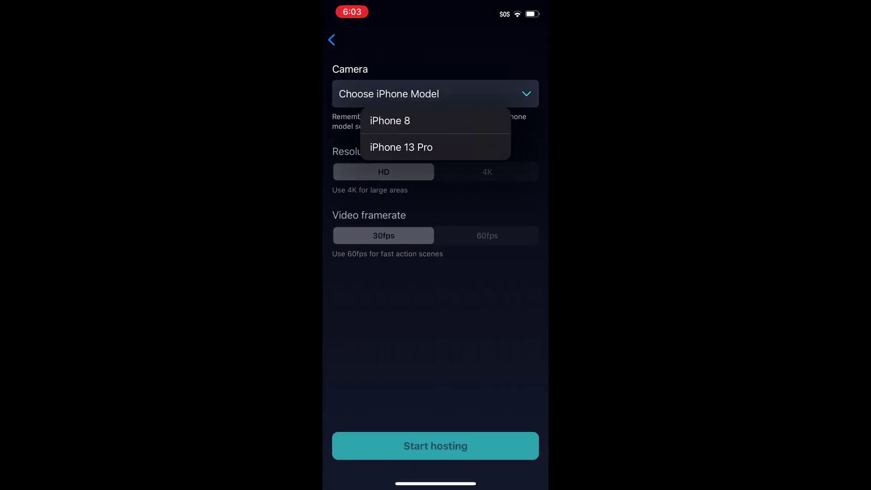
left_click(389, 121)
left_click(487, 236)
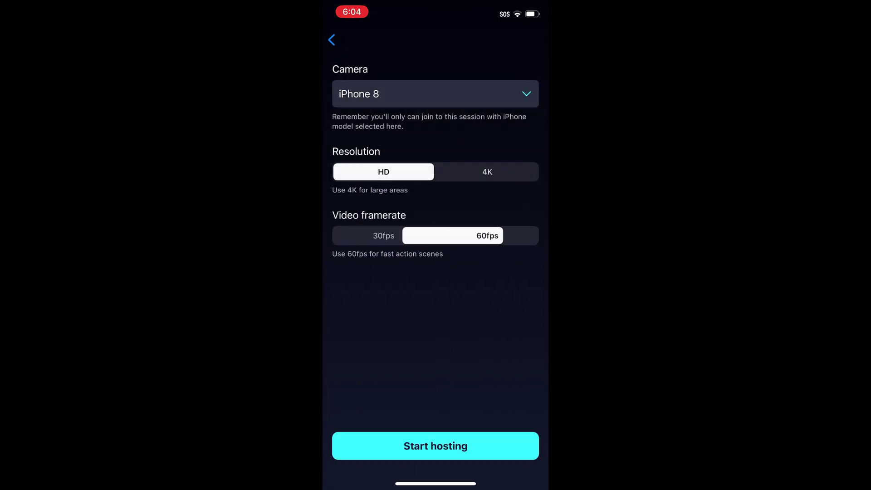
left_click(436, 446)
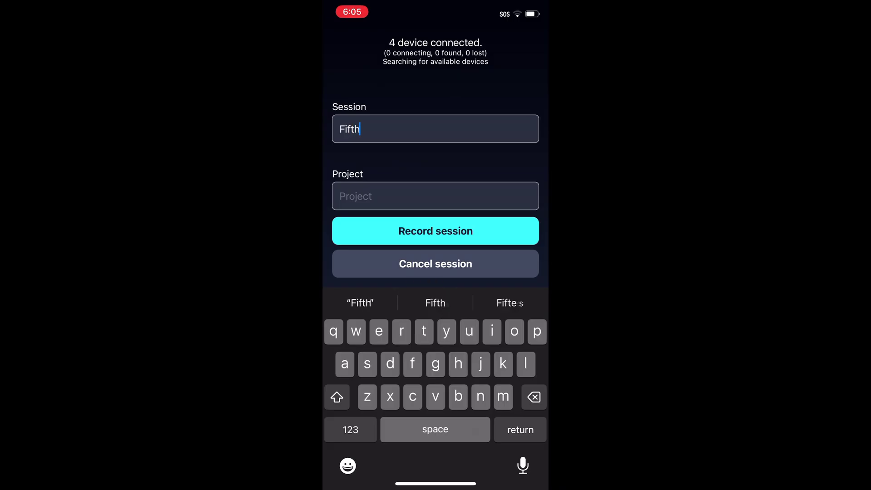
- Enter 'Session' as the project name and start recording the session
type("Session")
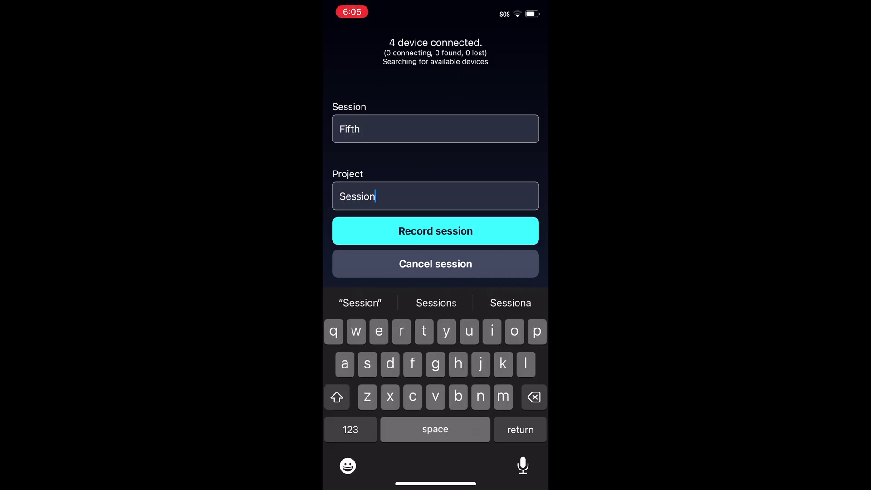
left_click(435, 231)
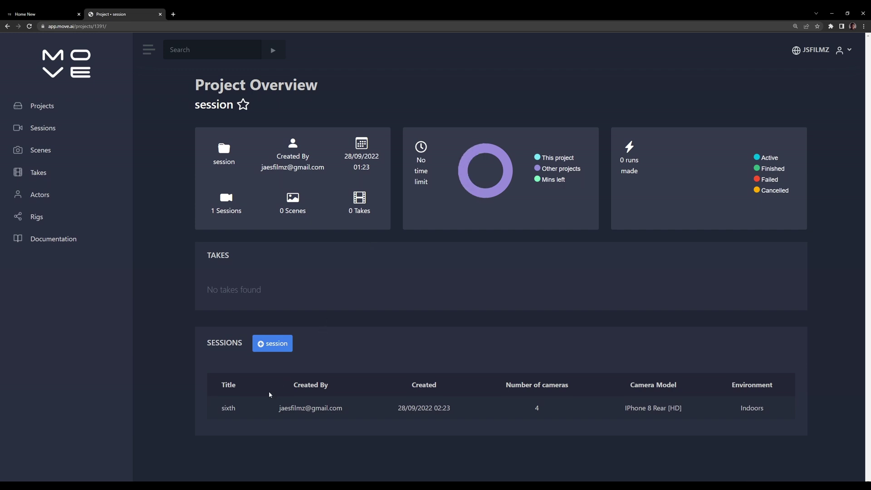
- Open the sixth session's overview and review the Cam 2, Cam 4 and Cam 1 video files
left_click(229, 412)
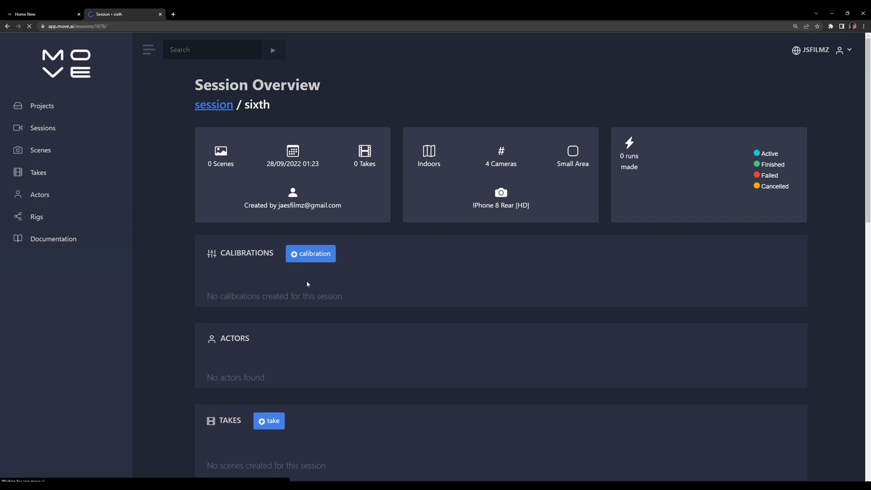
scroll(403, 338, "down", 10)
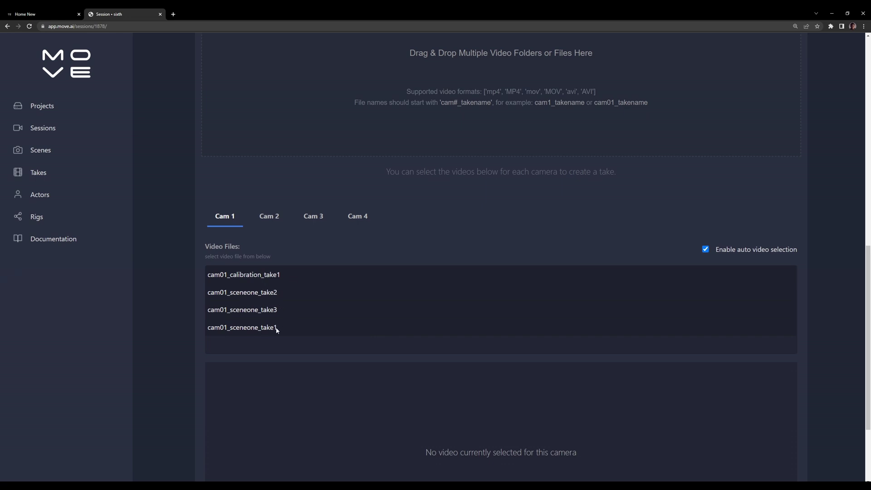
left_click(268, 225)
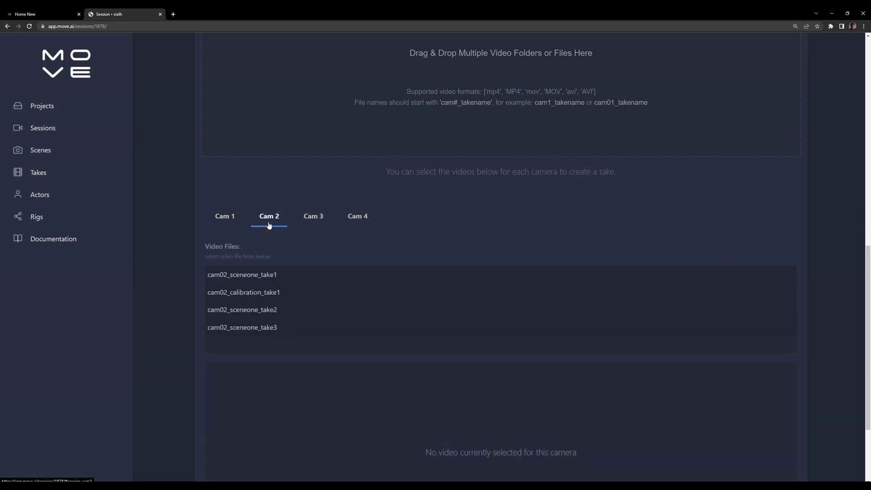
left_click(356, 219)
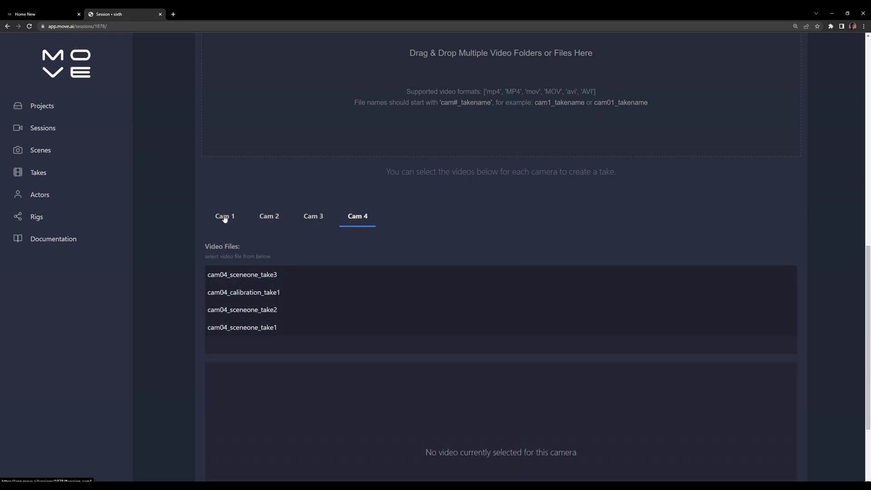
left_click(225, 217)
scroll(424, 368, "up", 15)
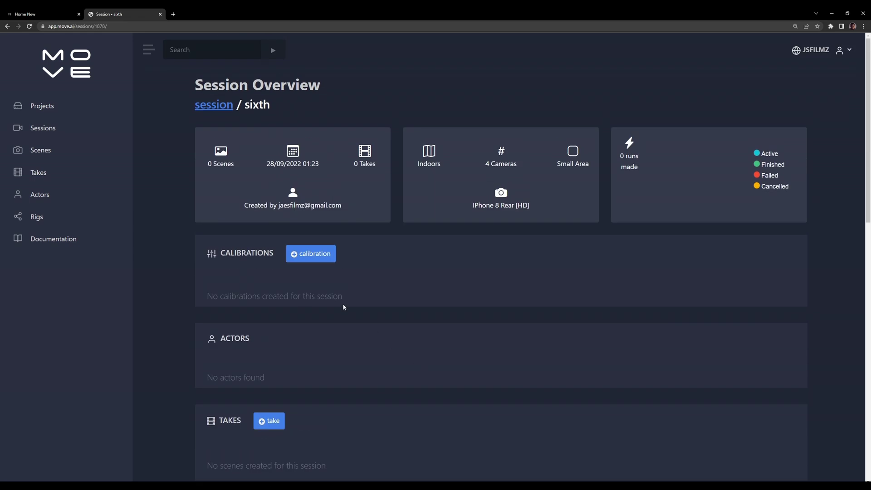
- Start a new calibration and preview the Camera 1 calibration clip to around 0:40
left_click(302, 262)
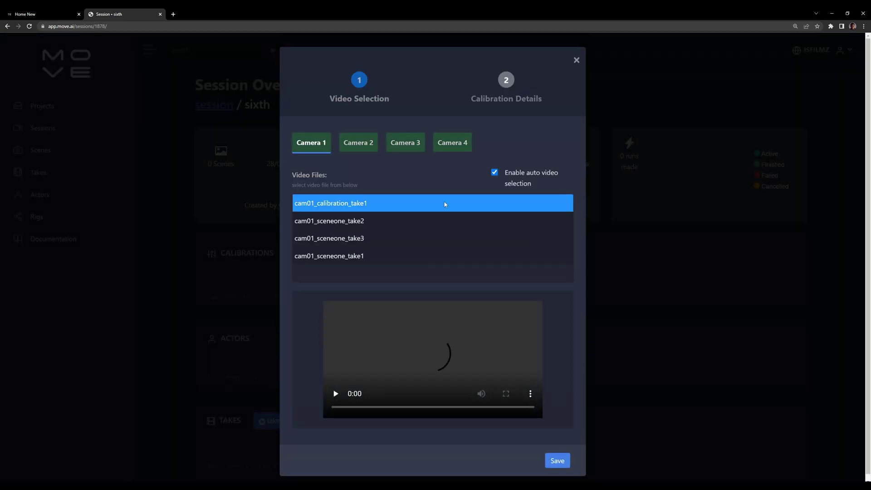
left_click(335, 399)
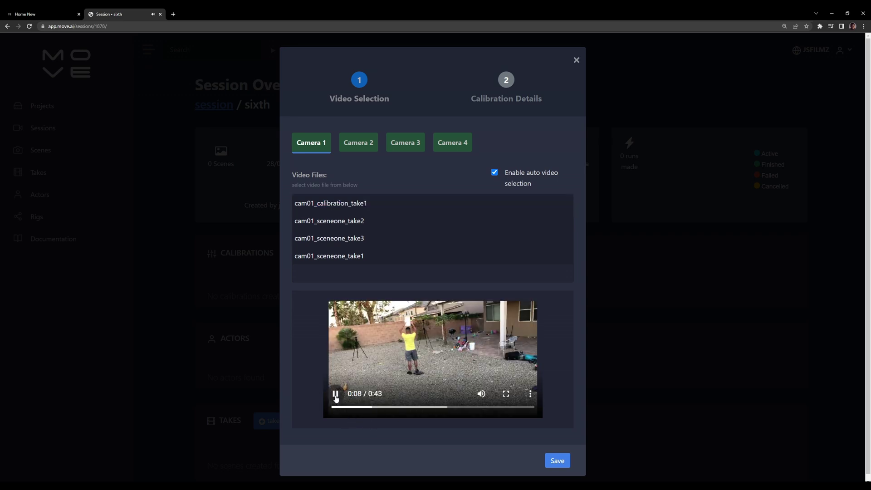
left_click(336, 393)
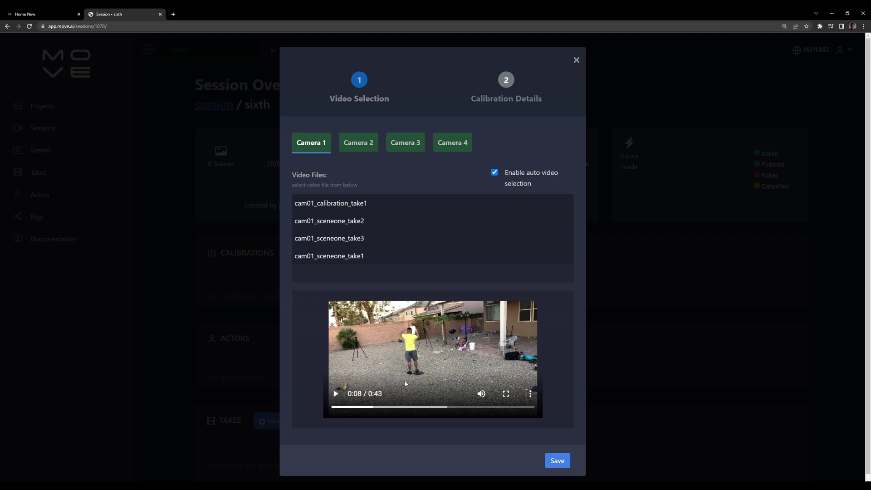
left_click_drag(378, 410, 384, 411)
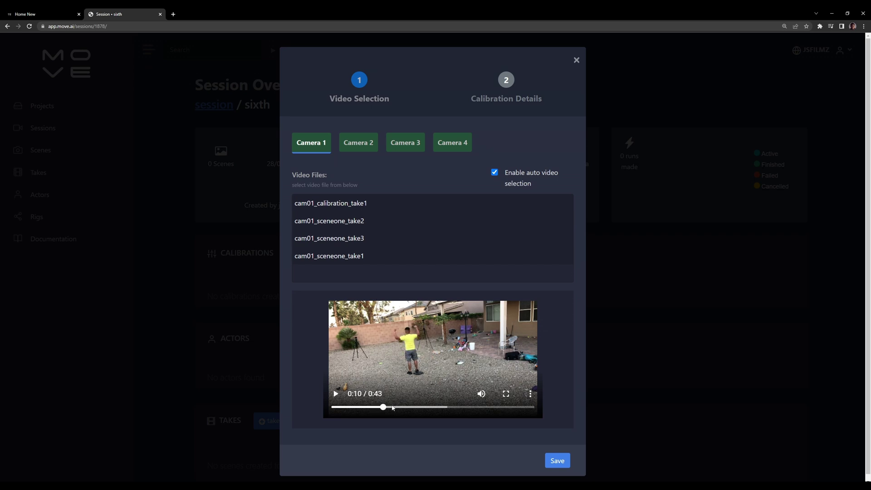
left_click(485, 408)
left_click(335, 395)
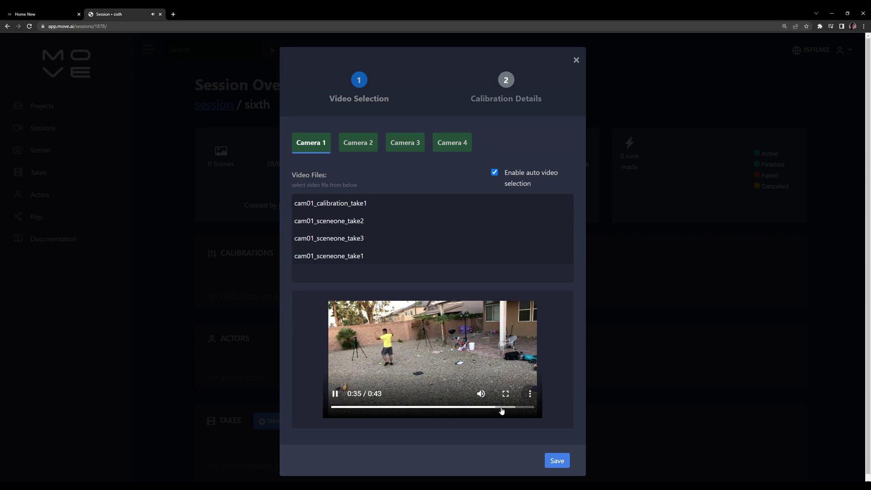
left_click(334, 395)
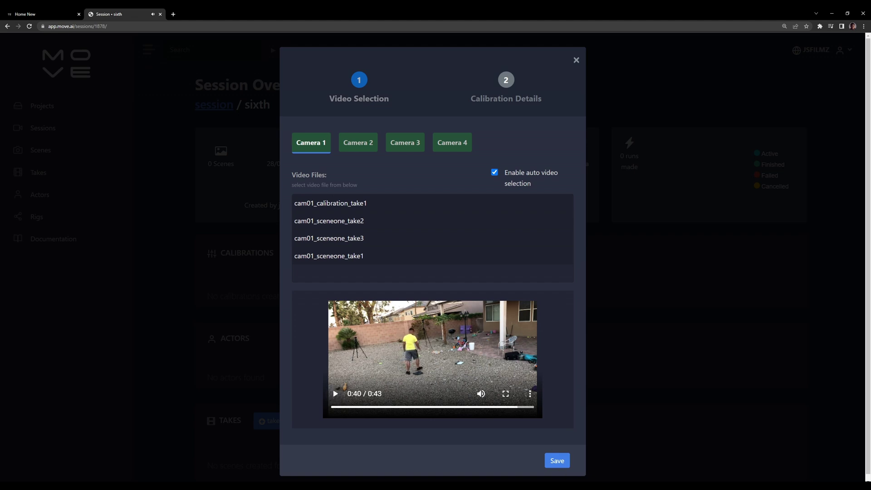
- Select calibration_take1 for Cameras 2, 3 and 4, then save and confirm the selection
left_click(352, 144)
left_click(350, 220)
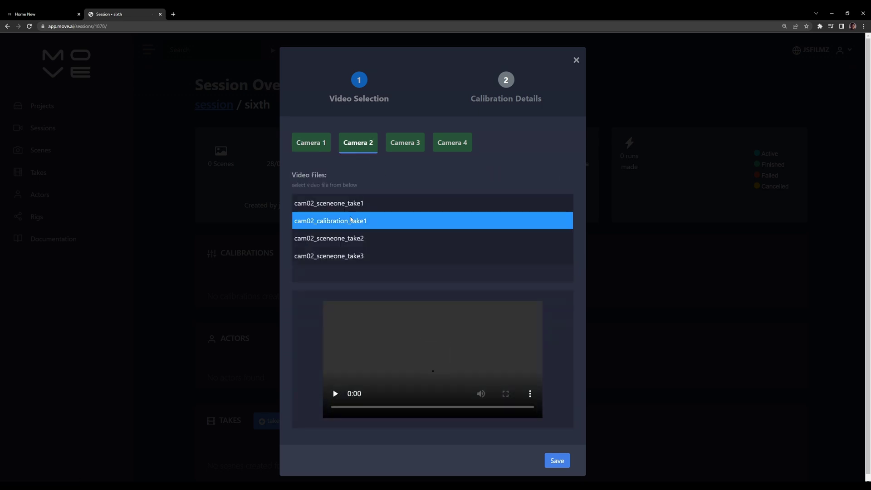
left_click(404, 147)
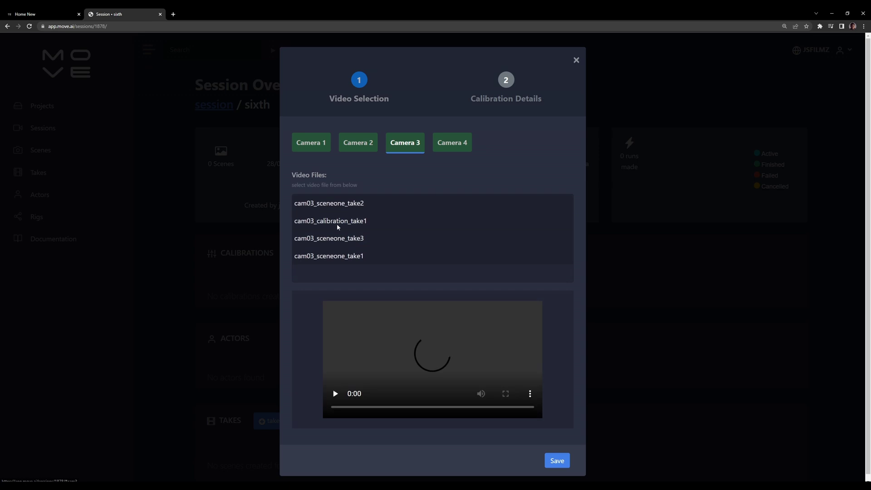
left_click(340, 225)
left_click(449, 147)
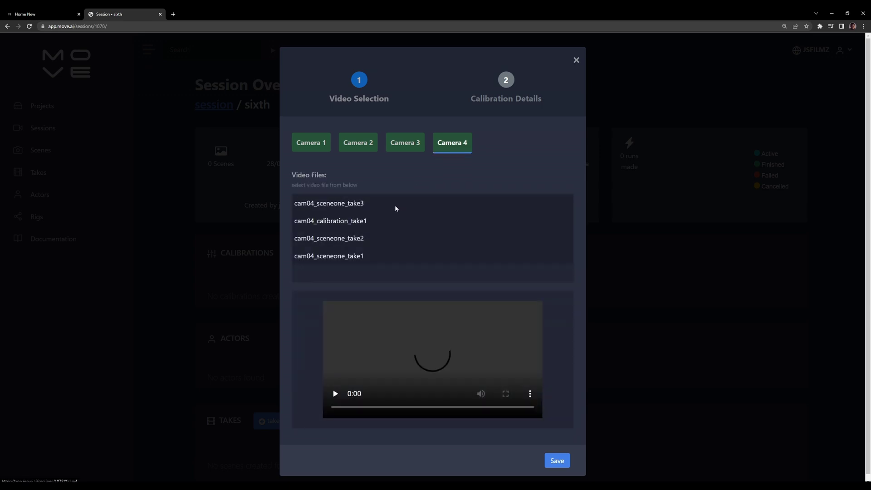
left_click(352, 220)
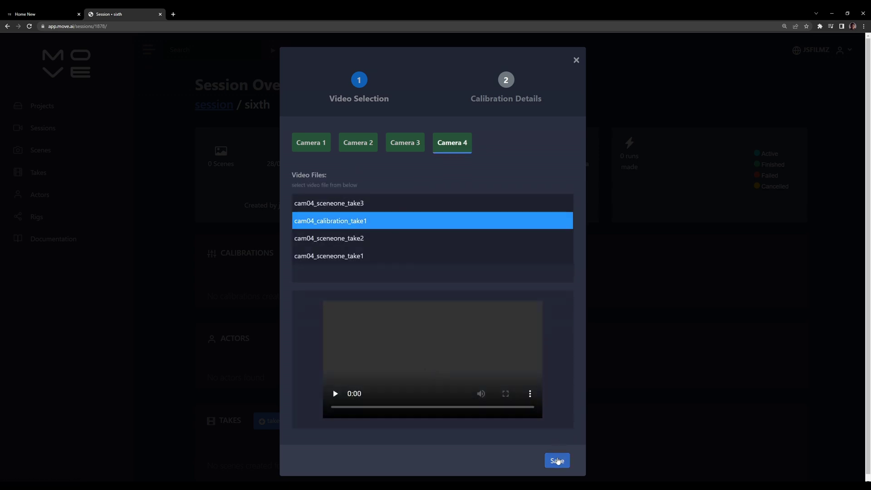
left_click(557, 461)
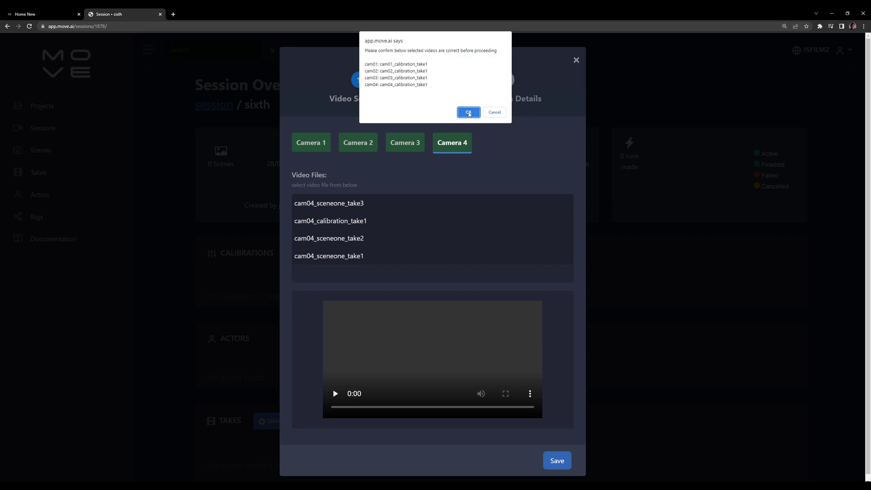
left_click(469, 113)
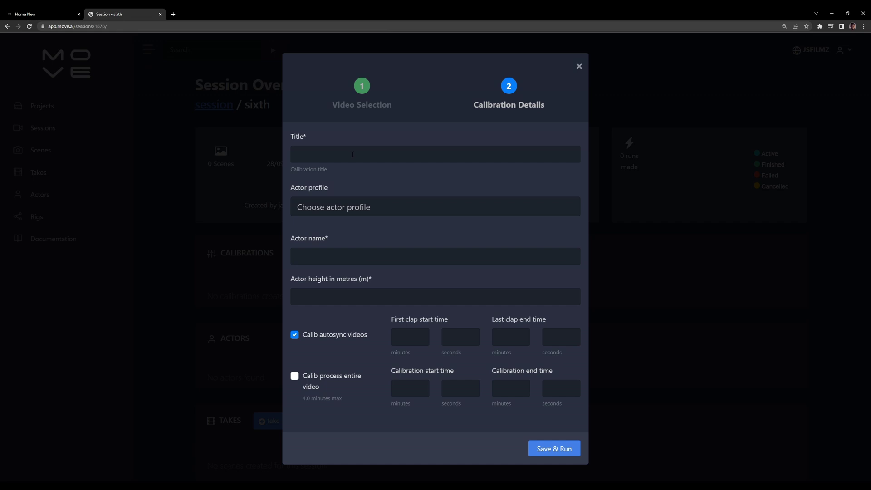
- Name the calibration '27calibration' and choose the 1.62 m actor profile
type("27calibration")
left_click(343, 203)
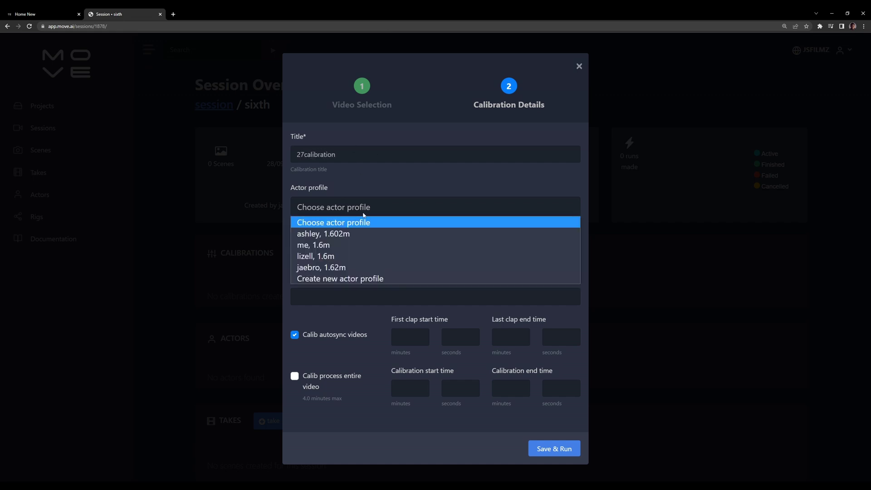
left_click(340, 267)
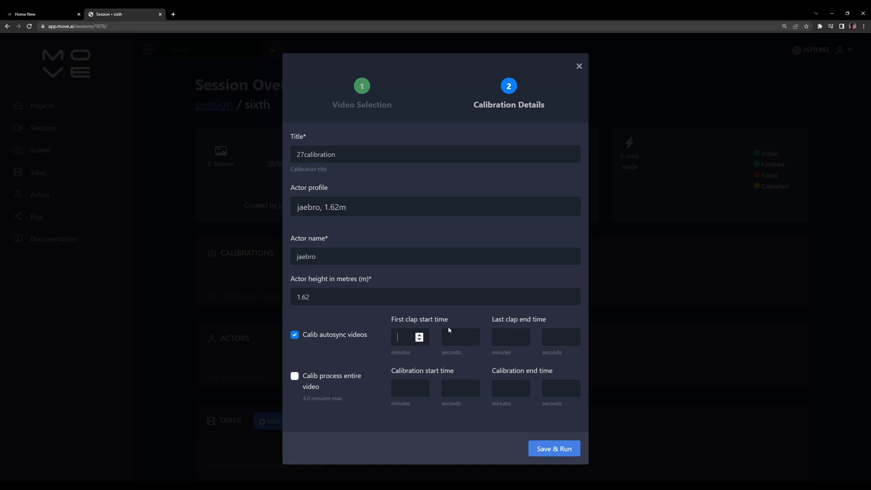
- Enter claps at 0:07 and 0:08 and calibration range 0:10–0:39, then save and run
type("0")
key("Tab")
key("Tab")
type("0")
key("Tab")
type("08")
left_click(403, 388)
type("0")
key("Tab")
type("10")
key("Tab")
key("Tab")
type("39")
left_click(555, 449)
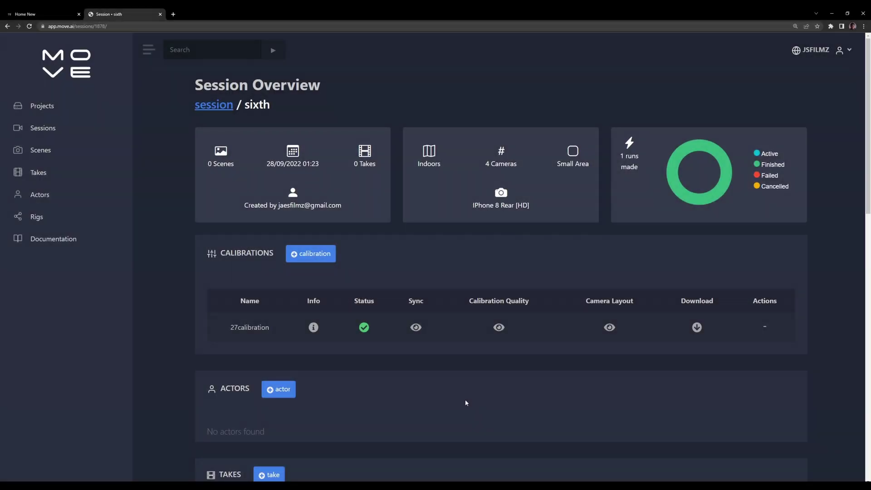
- Check the 27calibration quality of 3.79 pixels and scroll down to the Takes section
mouse_move(365, 334)
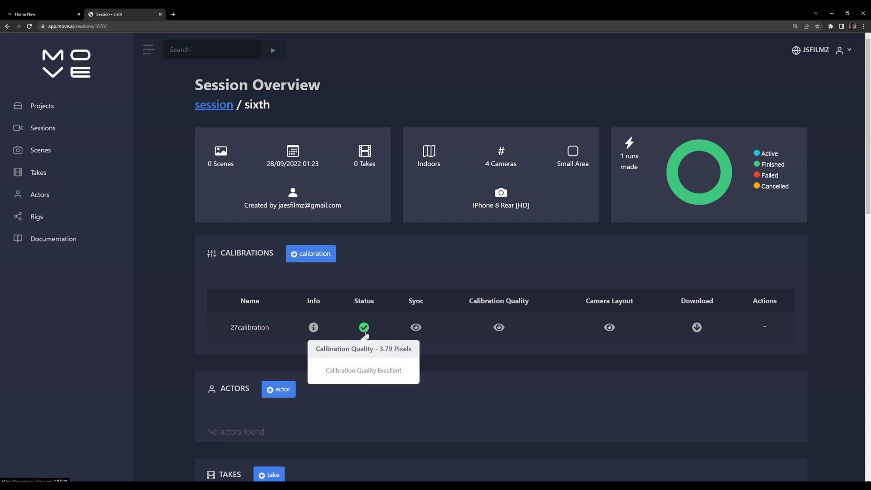
scroll(362, 373, "down", 2)
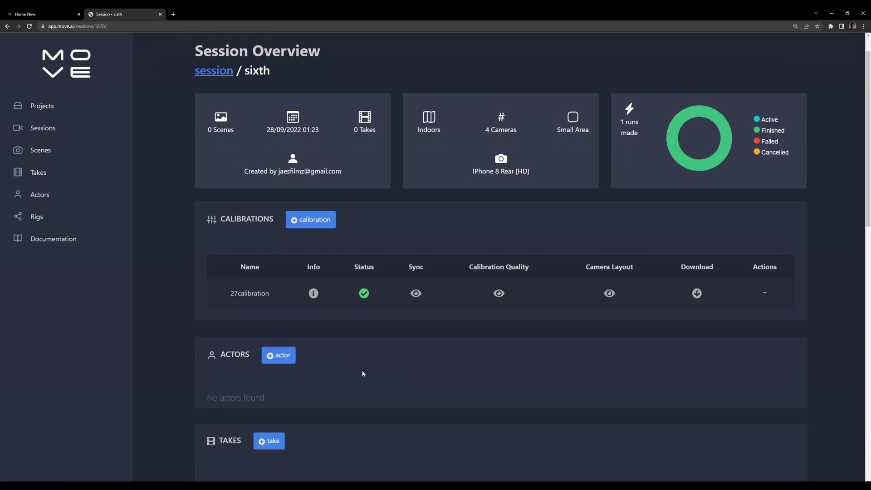
scroll(362, 373, "down", 1)
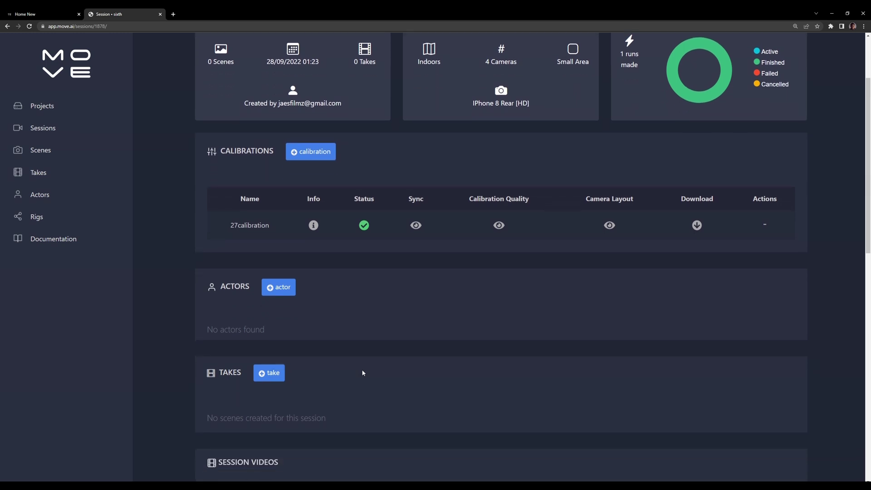
- Start a new take with cam01_sceneone_take1 for Camera 1 and preview the clip to 1:25
left_click(267, 372)
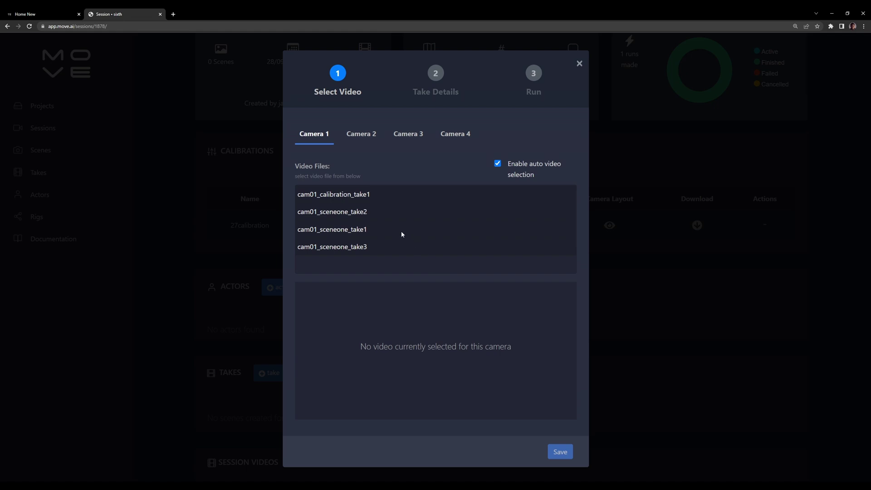
left_click(365, 230)
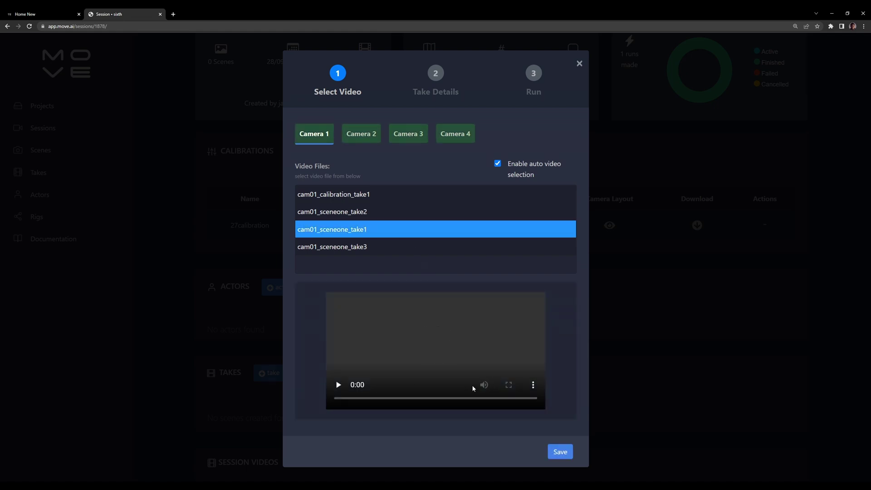
left_click(338, 385)
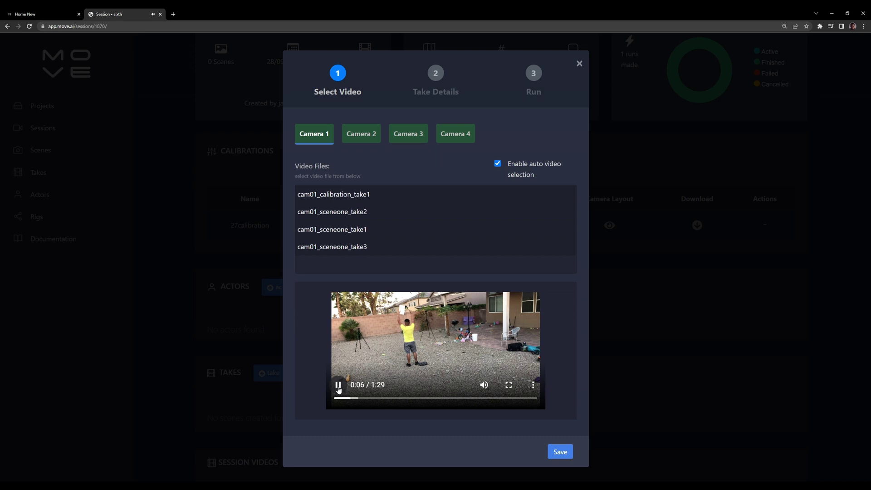
left_click(338, 385)
left_click(338, 385)
left_click(338, 385)
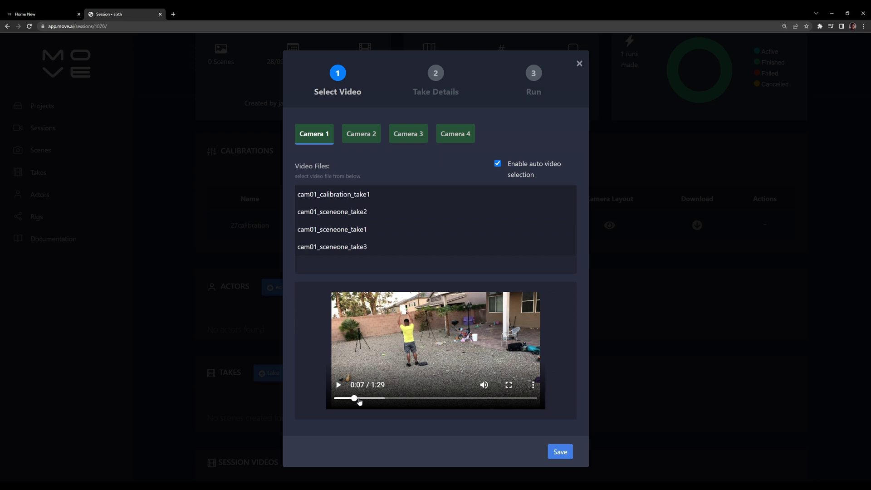
left_click(503, 399)
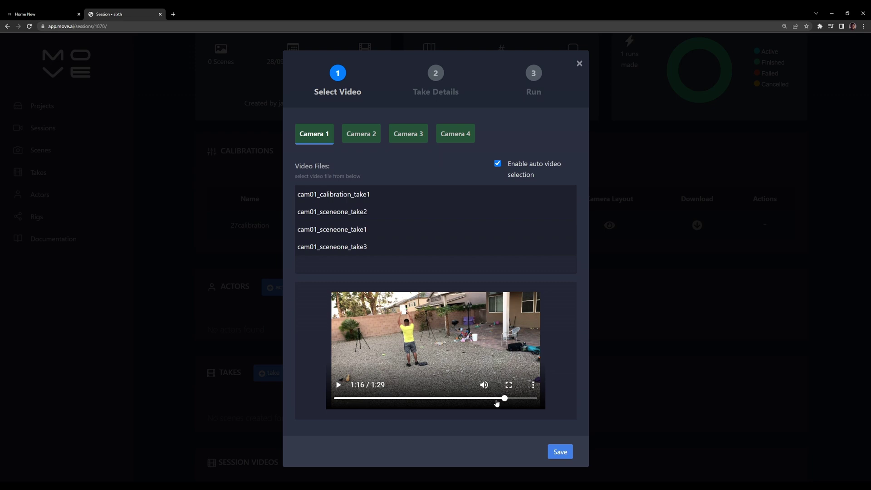
left_click(338, 385)
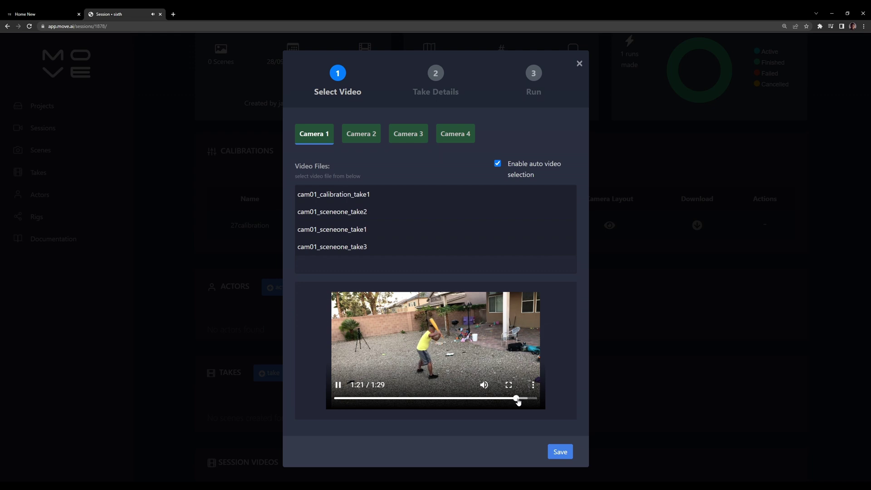
left_click(520, 398)
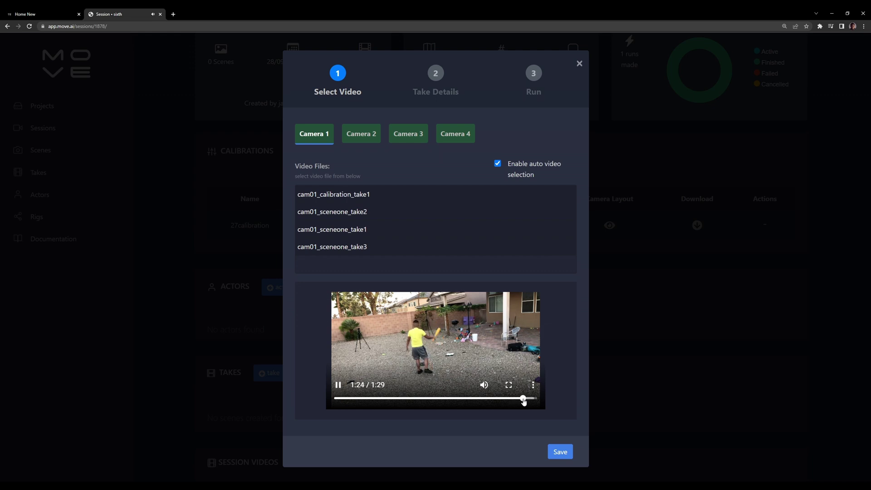
left_click(339, 386)
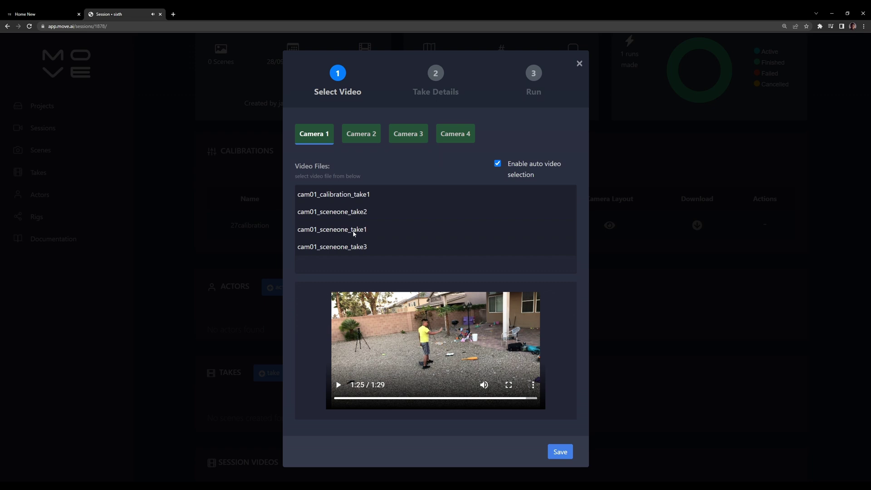
- Choose sceneone_take1 for Cameras 2–4, correcting Camera 3's file, and confirm the selection
left_click(367, 137)
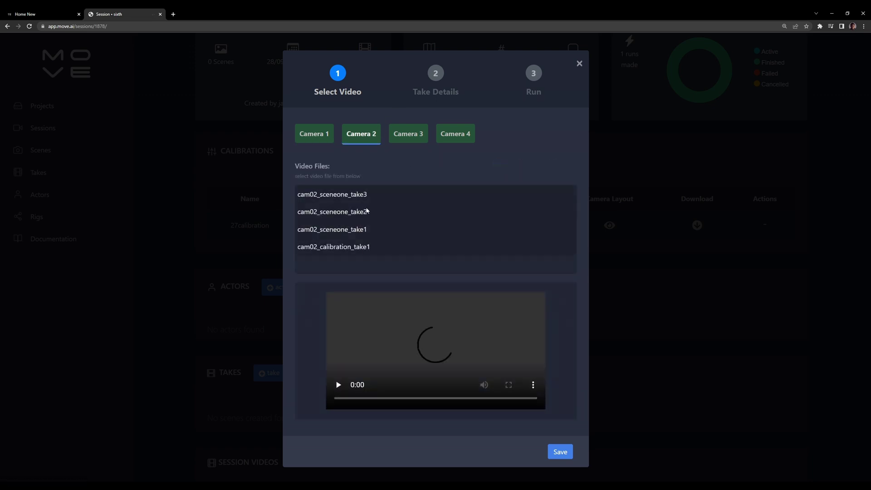
left_click(357, 230)
left_click(407, 135)
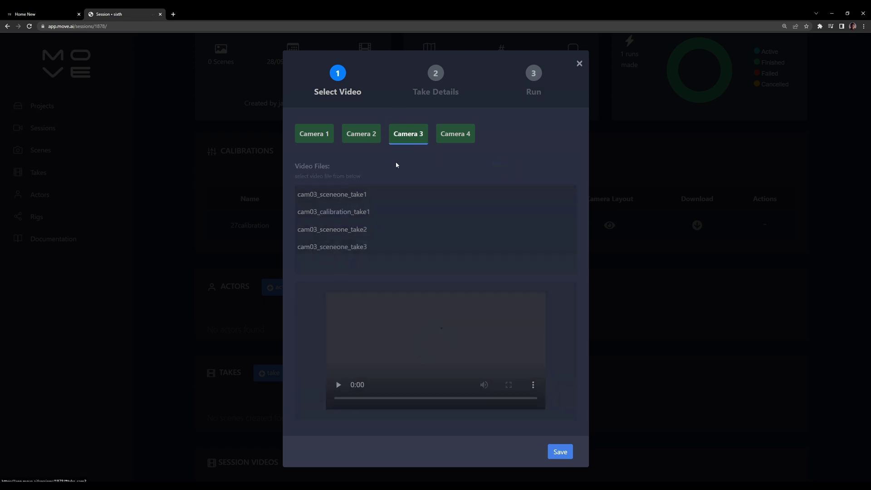
left_click(360, 212)
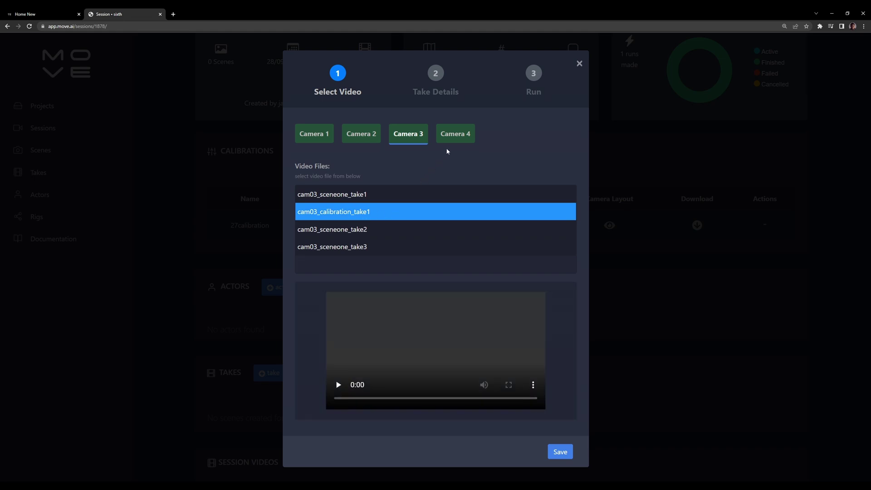
left_click(456, 135)
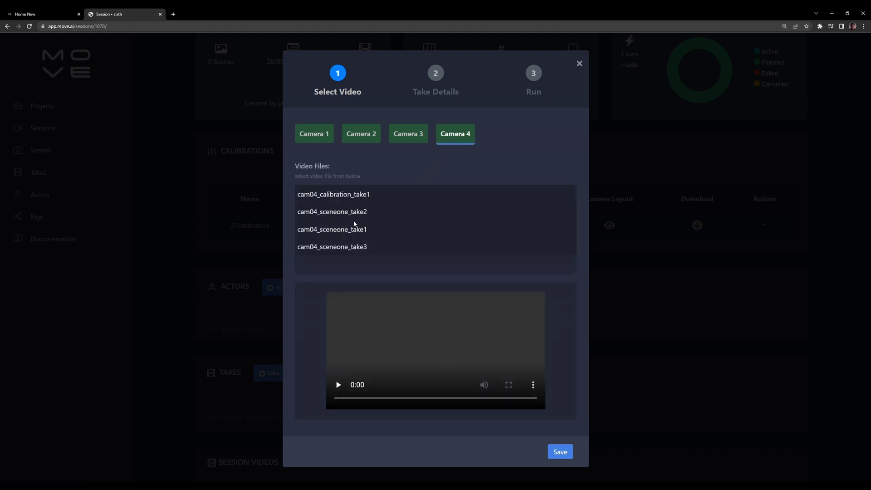
left_click(354, 226)
left_click(559, 454)
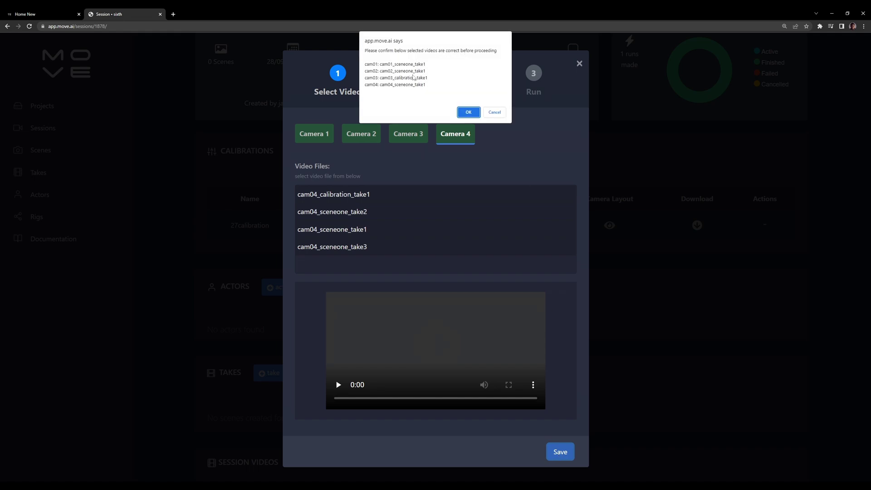
left_click(494, 112)
left_click(408, 136)
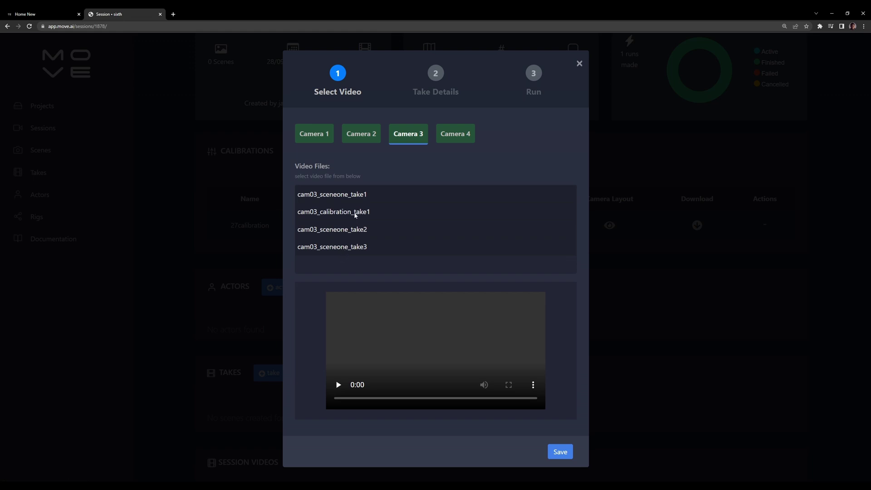
left_click(355, 195)
left_click(560, 451)
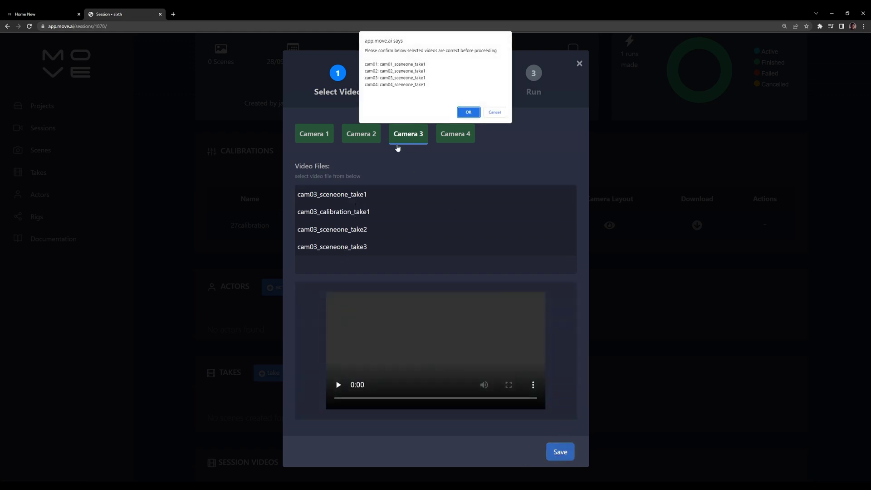
left_click(469, 112)
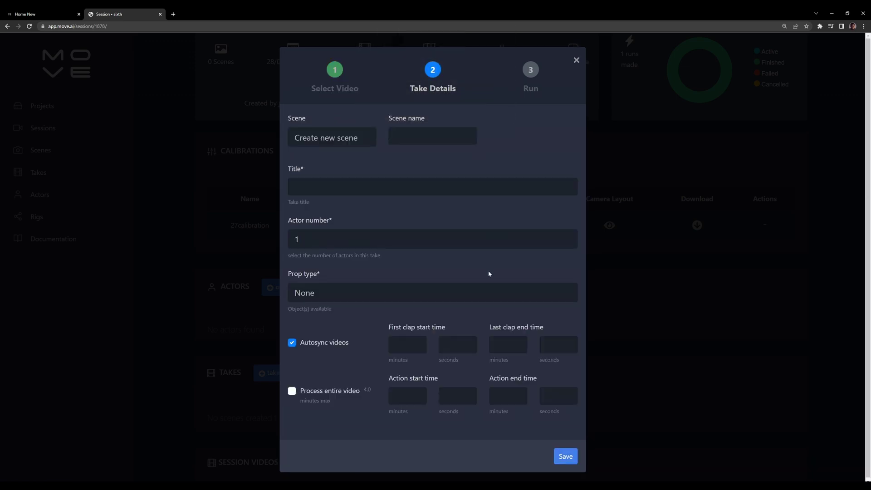
- Set the scene name to 'sceneone' and the take title to 'takeone'
left_click(399, 137)
type("takeone")
key("ctrl+a")
key("ctrl+c")
left_click(339, 189)
key("ctrl+v")
left_click_drag(435, 138, 359, 135)
type("sceneone")
- Enter clap times of 0:06 and 0:07
left_click(416, 345)
key("Tab")
type("06")
key("Tab")
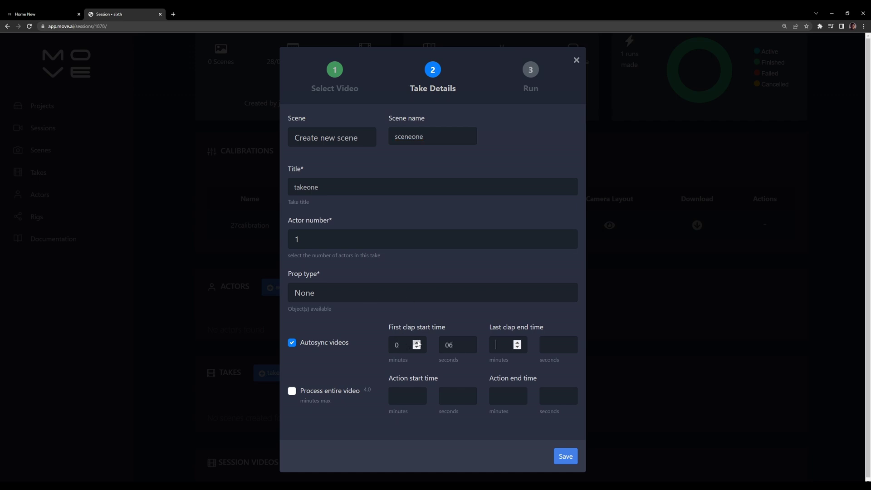
type("0")
key("Tab")
type("07")
- Set the action range to 0:08–1:38 and save the take details
key("Tab")
type("08")
key("BackSpace")
key("Tab")
type("08")
key("Tab")
type("1")
key("Tab")
type("38")
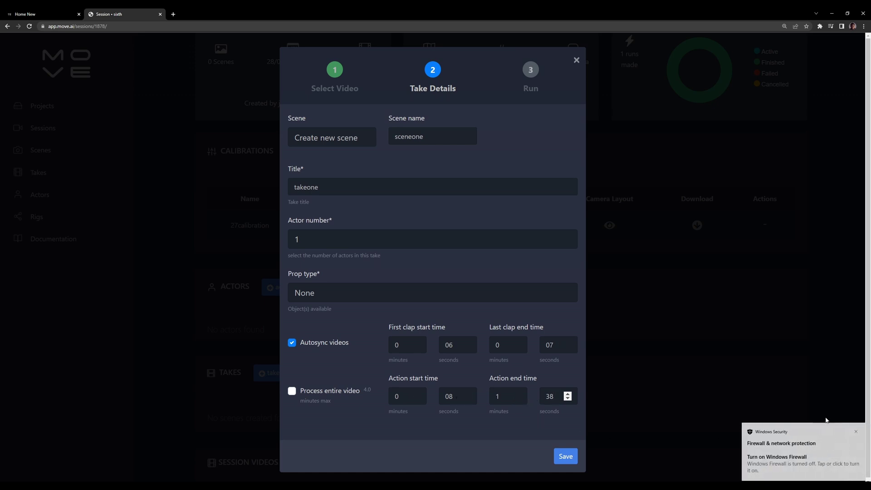
left_click(856, 431)
left_click(566, 459)
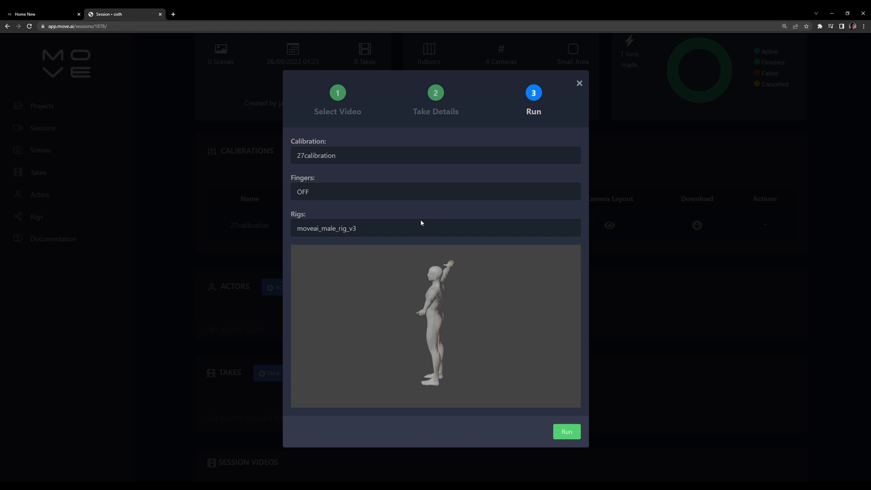
- Run the take with the UE4_mannequin_v3 rig after previewing its animation
left_click(364, 229)
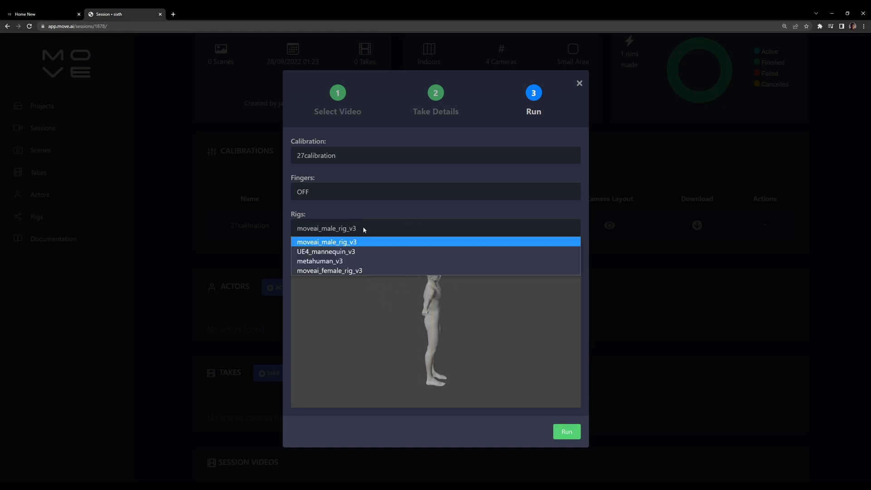
left_click(322, 252)
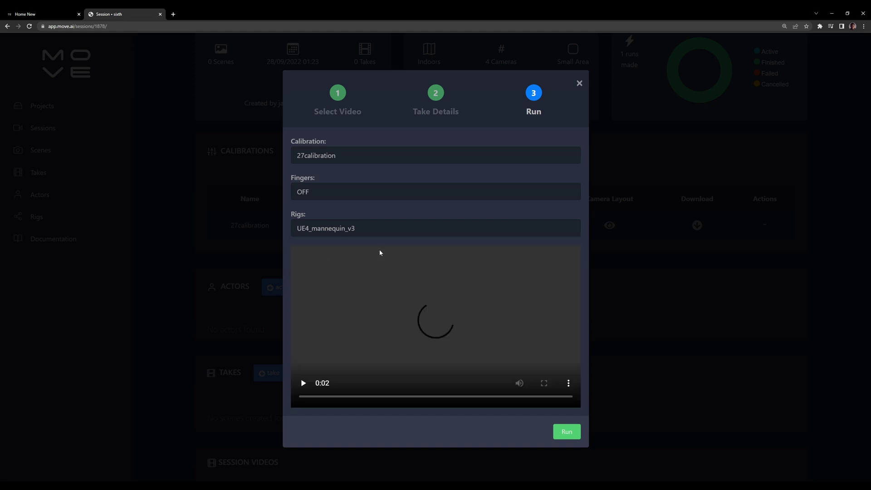
left_click(353, 368)
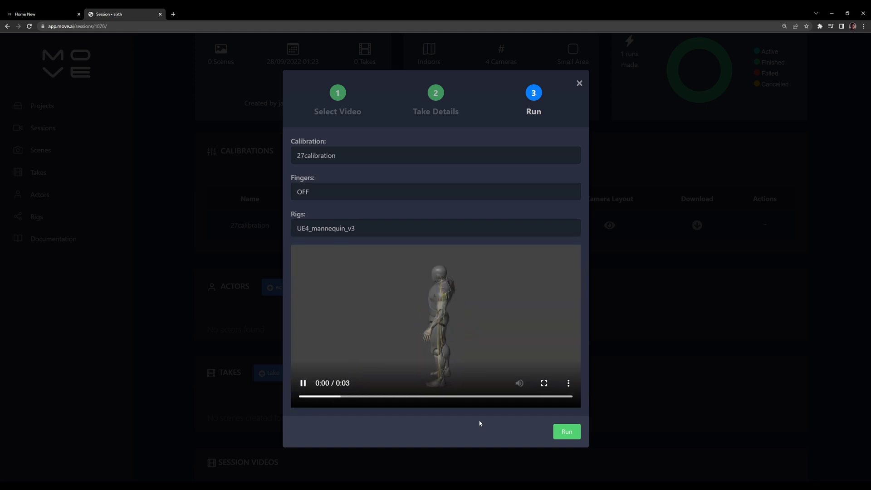
left_click(567, 432)
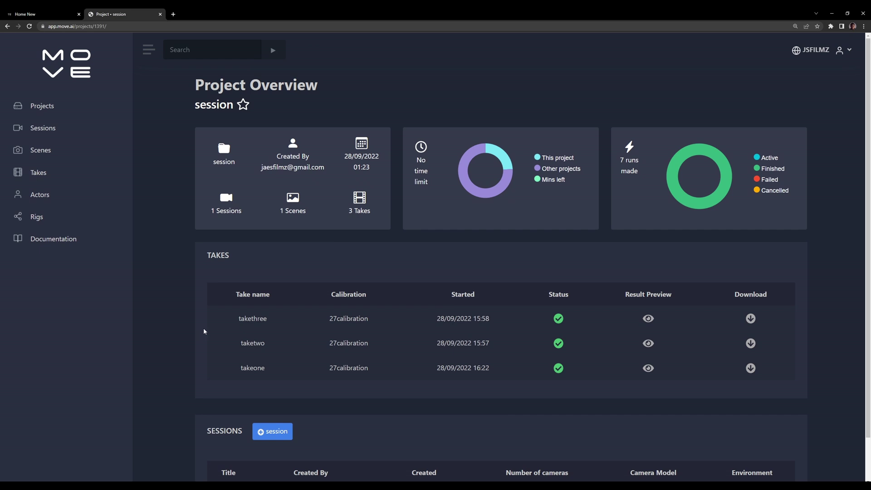
- Download the takethree take from Move AI as a retargeted FBX
scroll(205, 331, "down", 1)
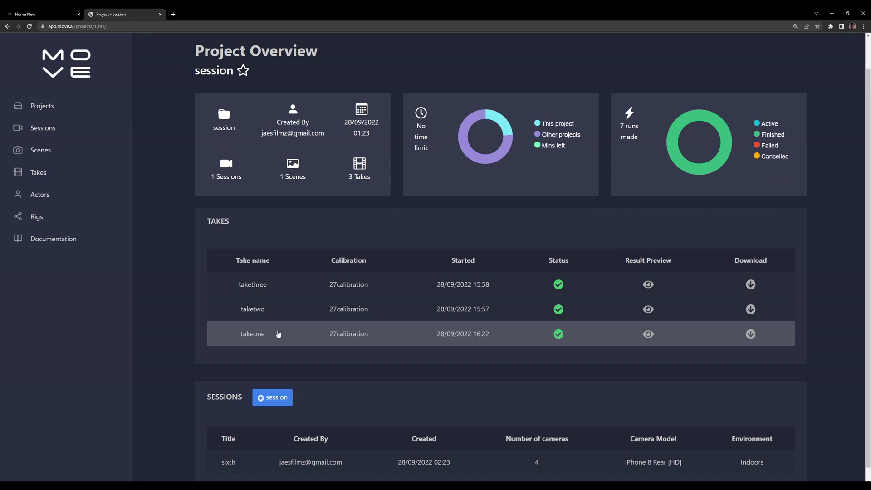
scroll(278, 334, "up", 1)
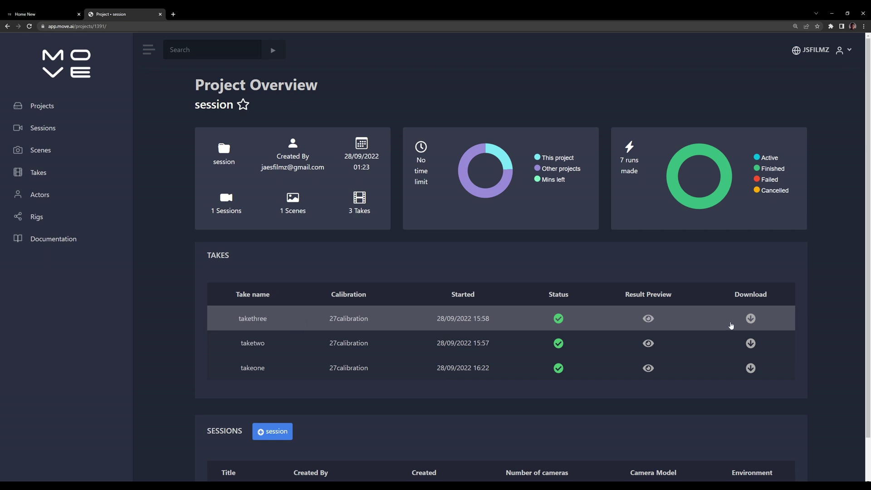
left_click(746, 321)
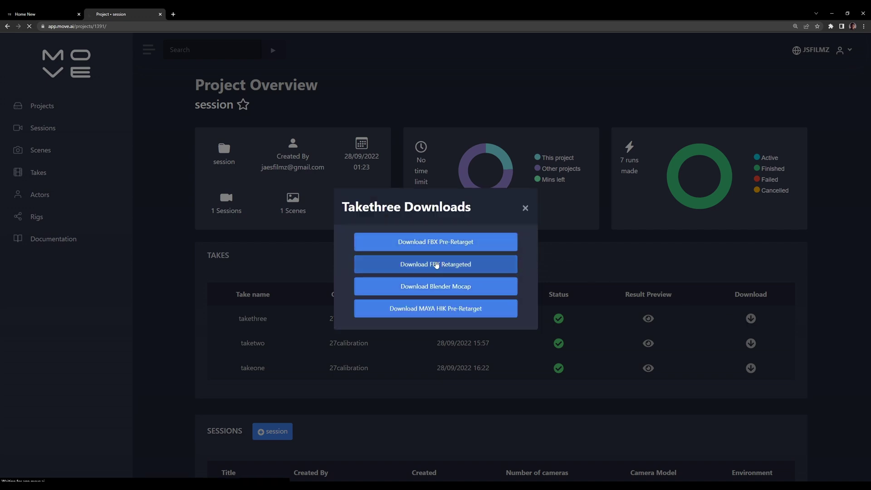
left_click(445, 264)
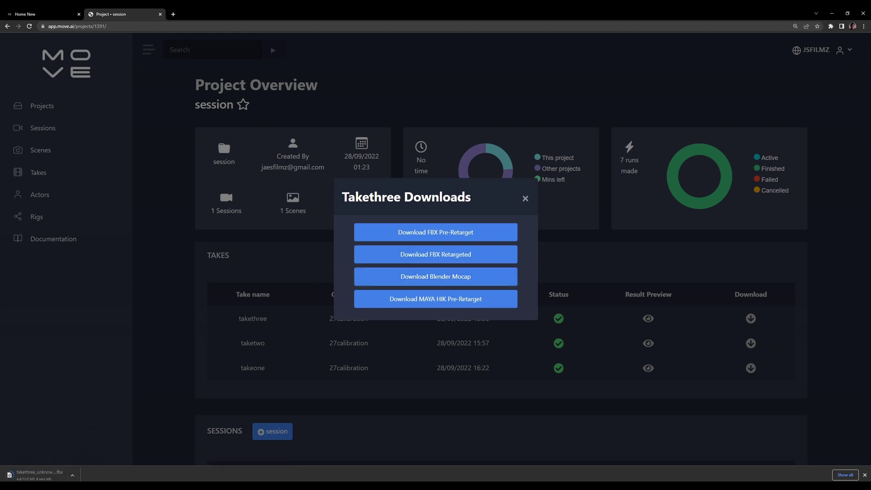
- Bring the Unreal Editor forward and frame the selected character in a taller viewport
mouse_move(125, 486)
left_click(158, 464)
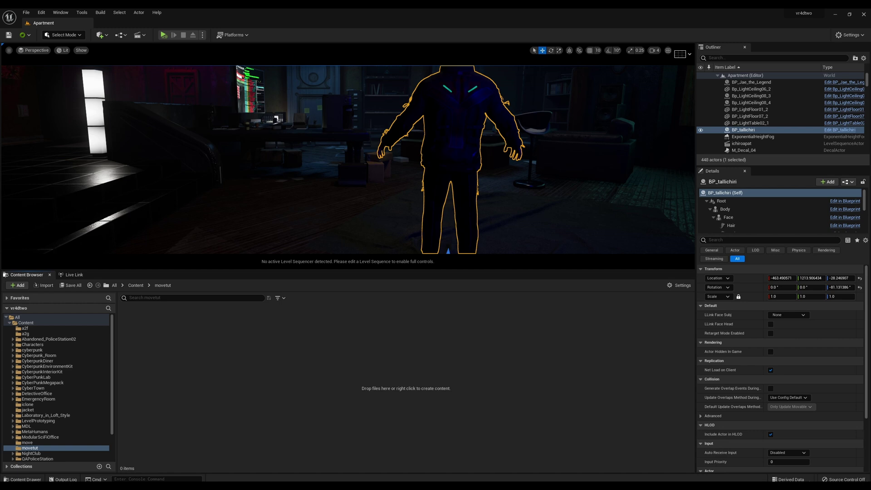
key("f")
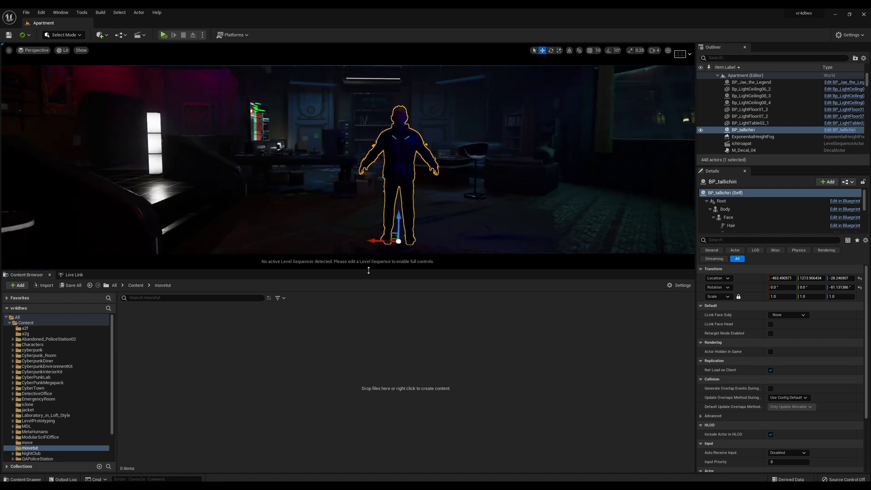
left_click_drag(369, 270, 368, 310)
- Navigate the Content Browser from Content into the empty movetut folder
left_click(136, 325)
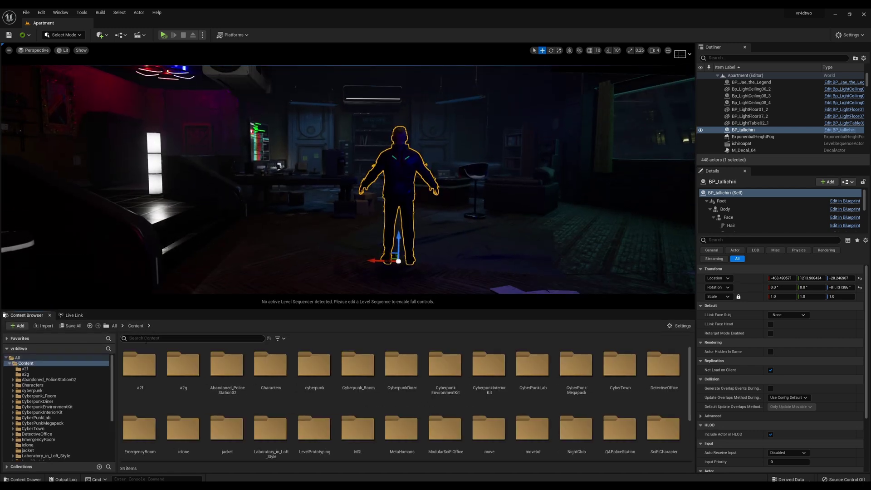
type("ue4")
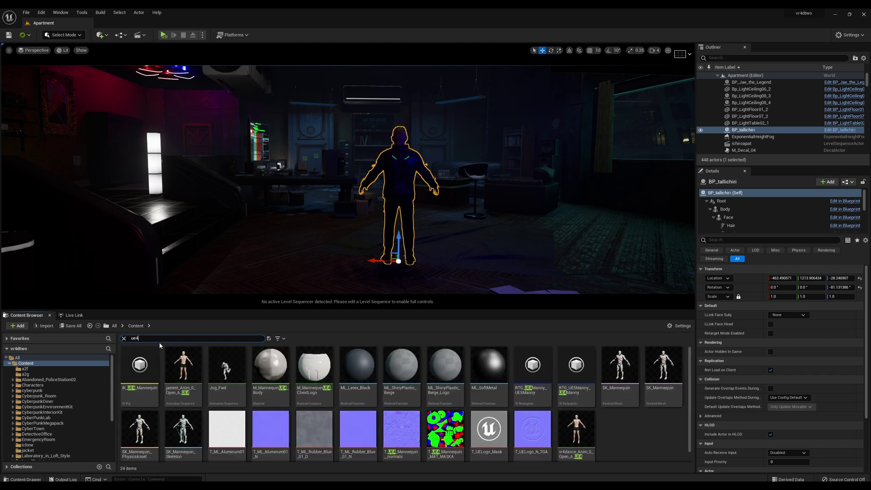
mouse_move(181, 436)
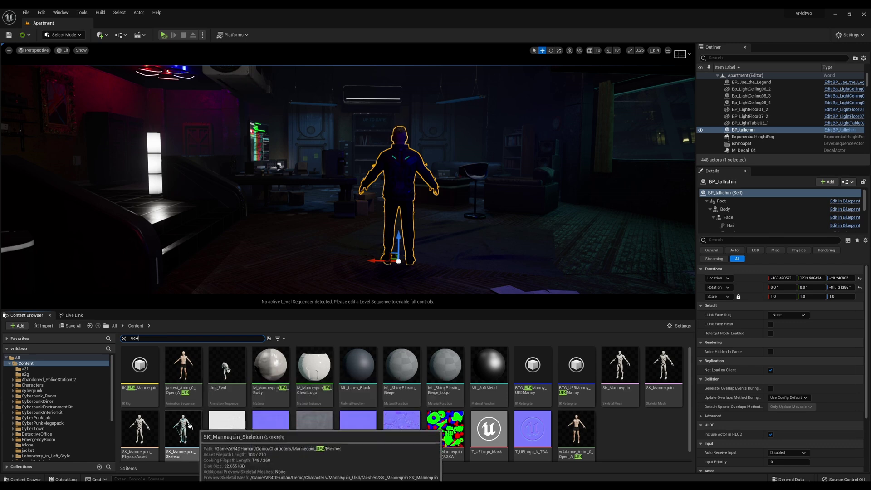
left_click(123, 338)
scroll(531, 372, "down", 3)
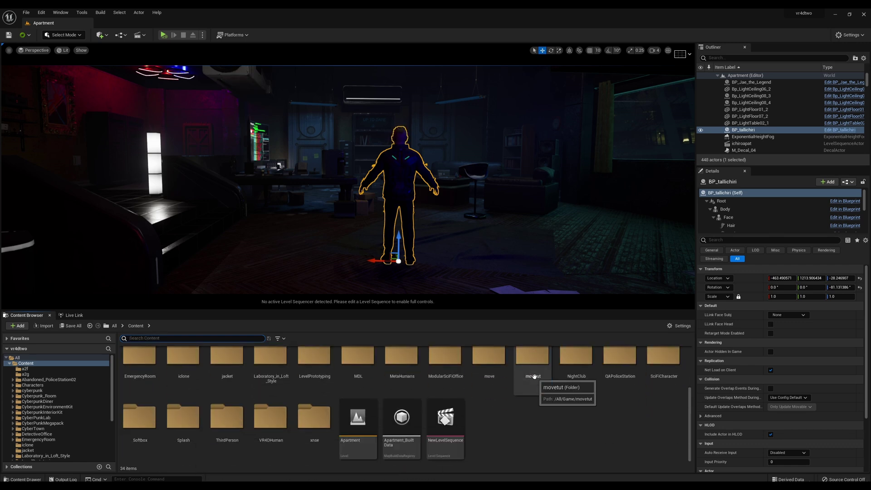
double_click(534, 376)
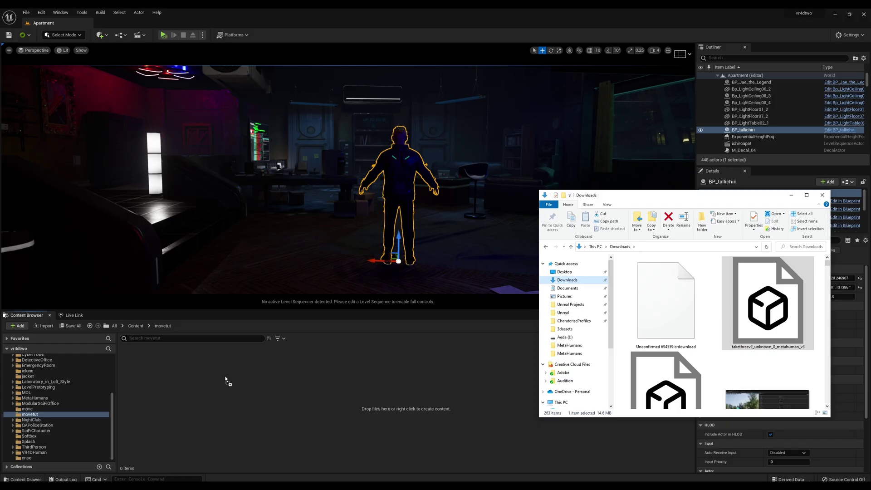
- Import the downloaded FBX into movetut on SK_Mannequin_Skeleton, then clear and close the Message Log
left_click_drag(225, 381, 224, 376)
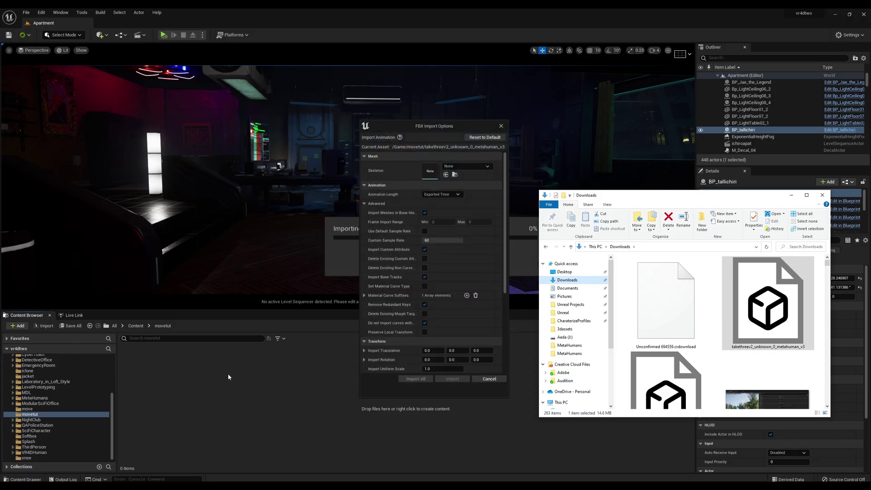
left_click(791, 196)
left_click(468, 167)
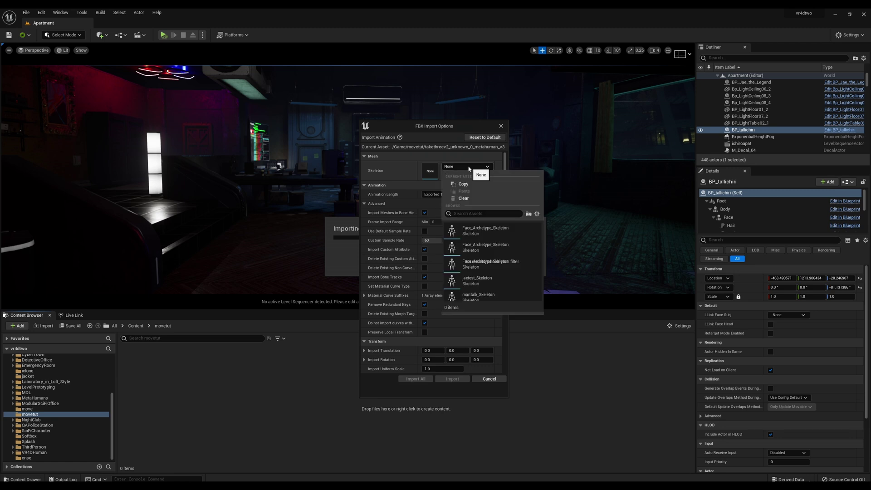
type("mann")
left_click(490, 230)
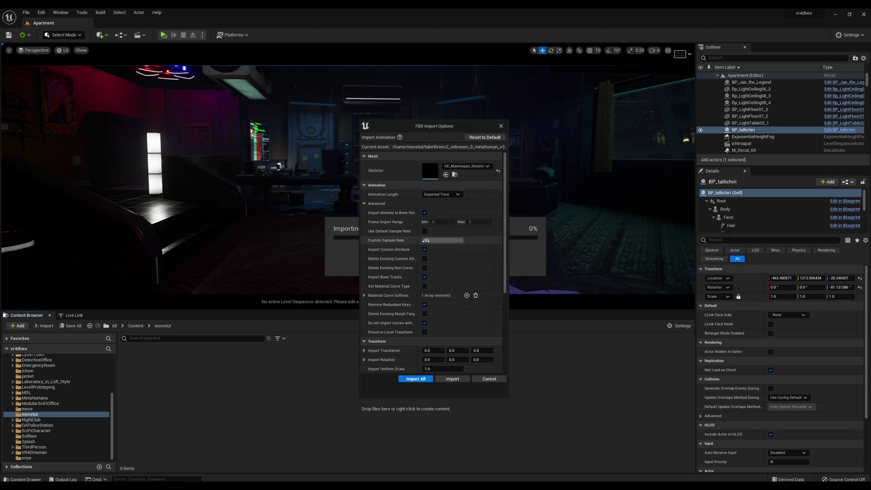
left_click(452, 379)
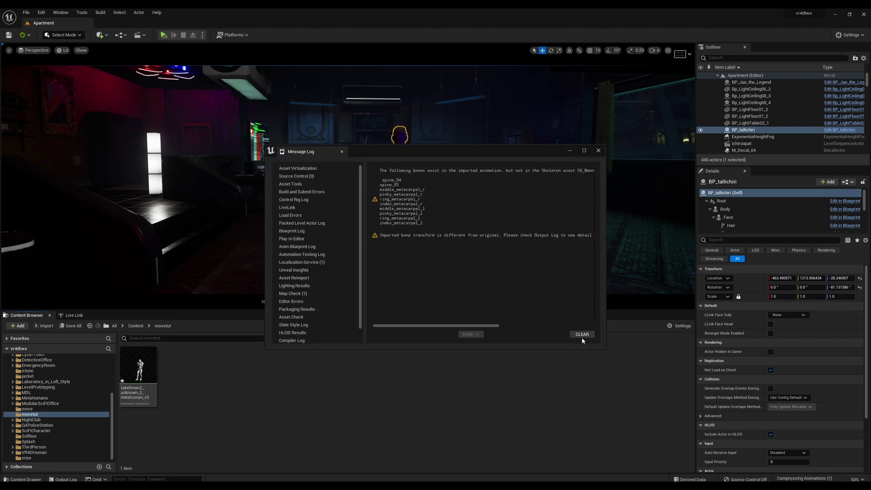
left_click(582, 335)
left_click(599, 151)
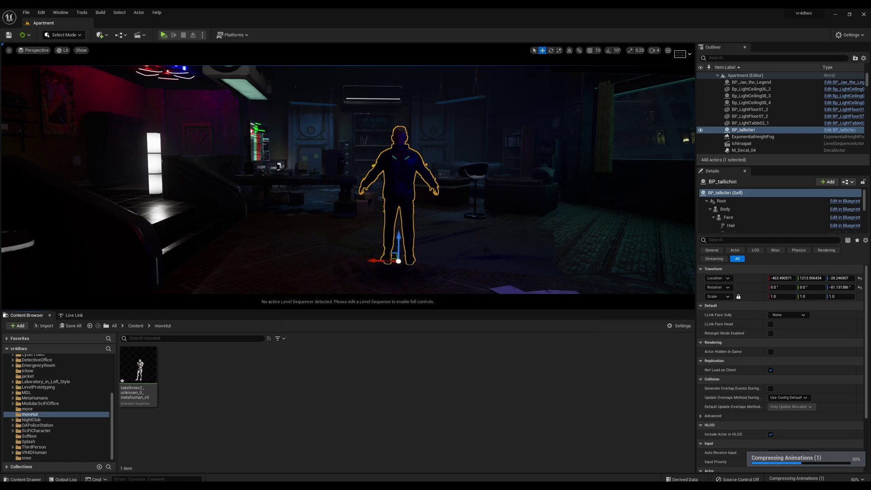
double_click(145, 368)
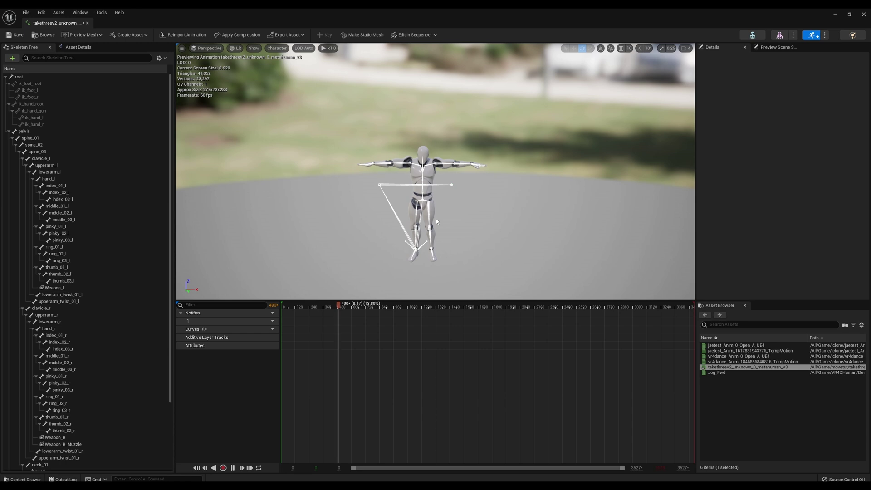
left_click(233, 468)
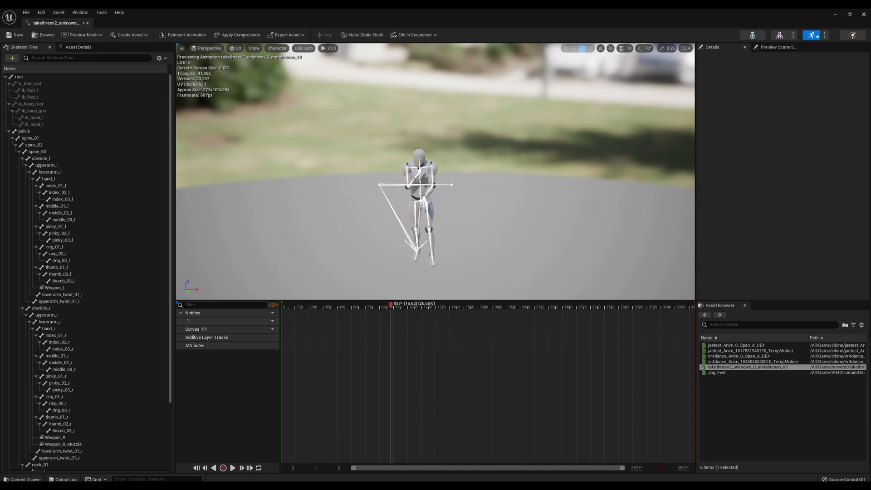
left_click(861, 17)
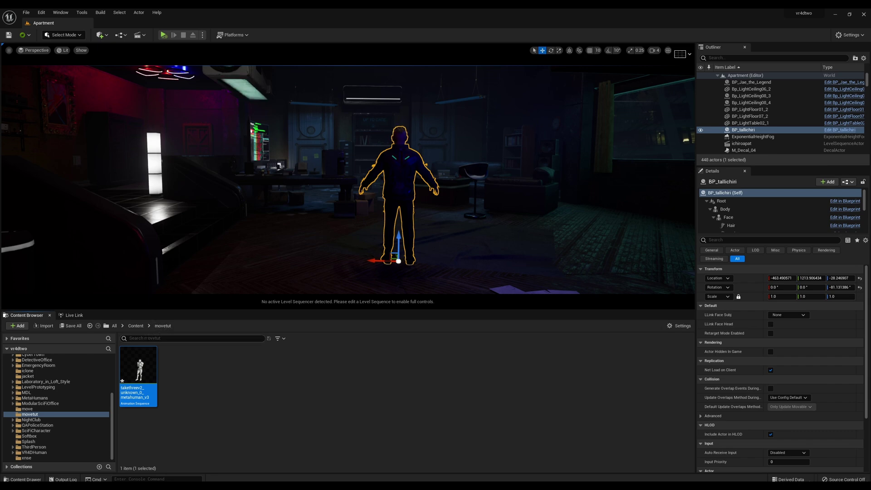
left_click(136, 326)
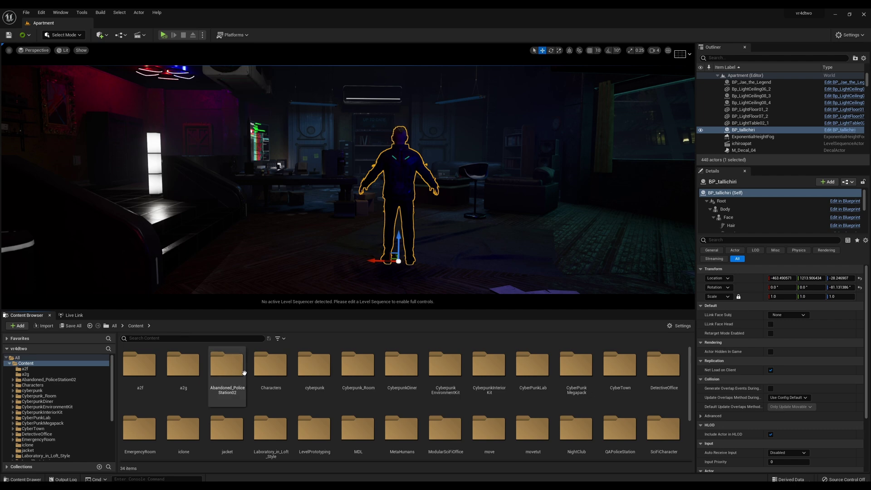
scroll(442, 408, "down", 1)
double_click(402, 411)
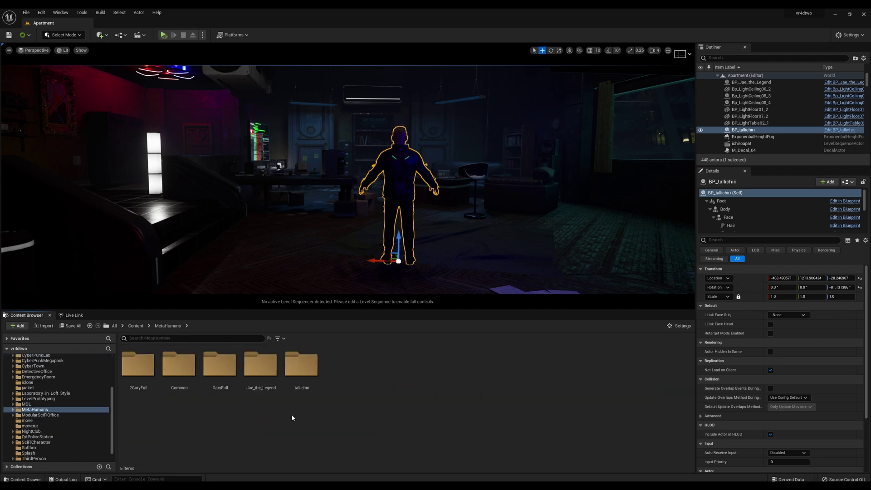
double_click(177, 365)
left_click(142, 383)
double_click(142, 383)
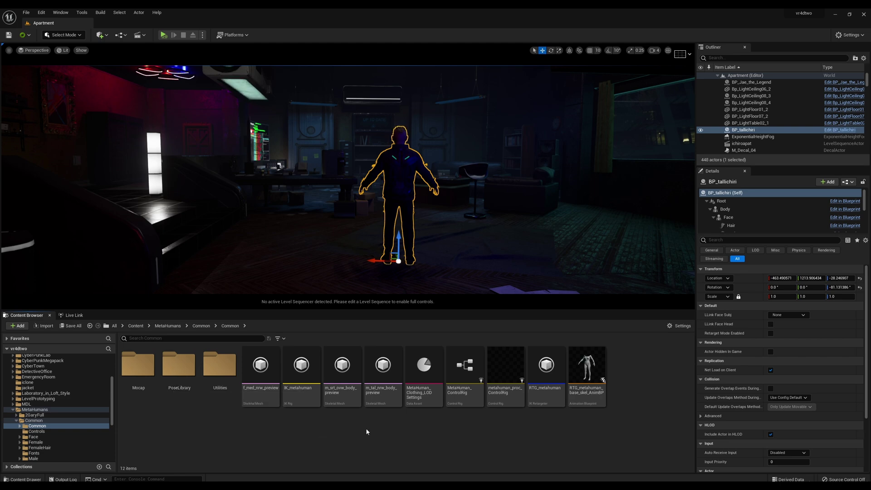
left_click(546, 380)
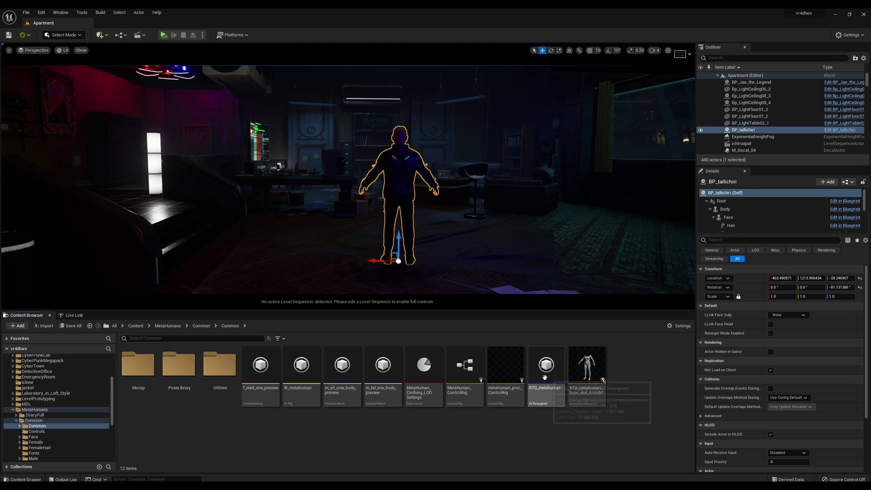
left_click(472, 445)
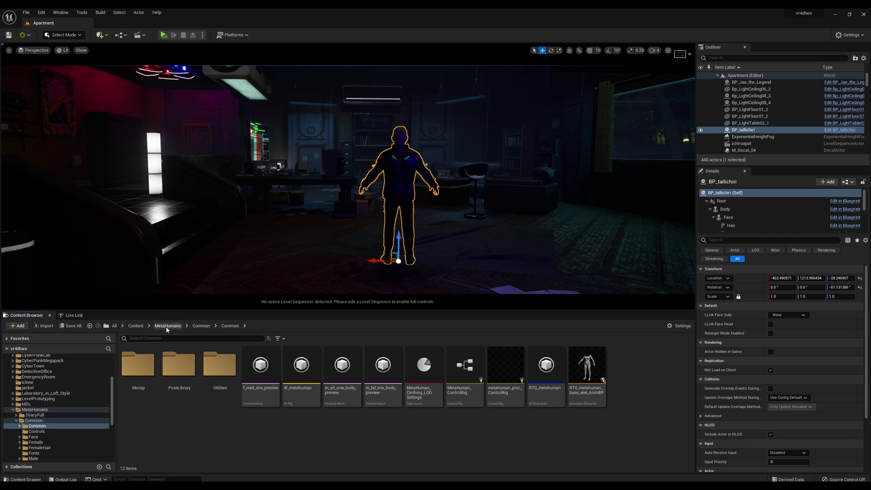
- Filter Content to IK Retargeter assets and open RTG_UE4Manny_UE5Manny
left_click(136, 326)
left_click(278, 339)
mouse_move(313, 186)
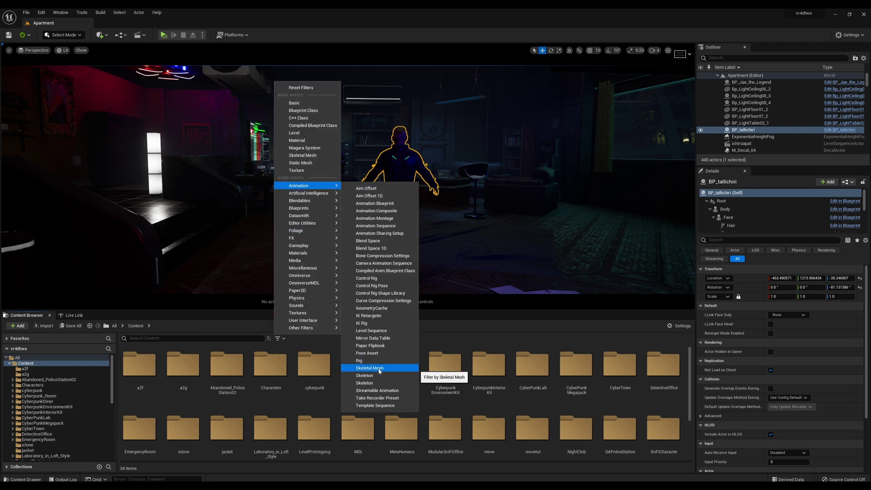
left_click(368, 316)
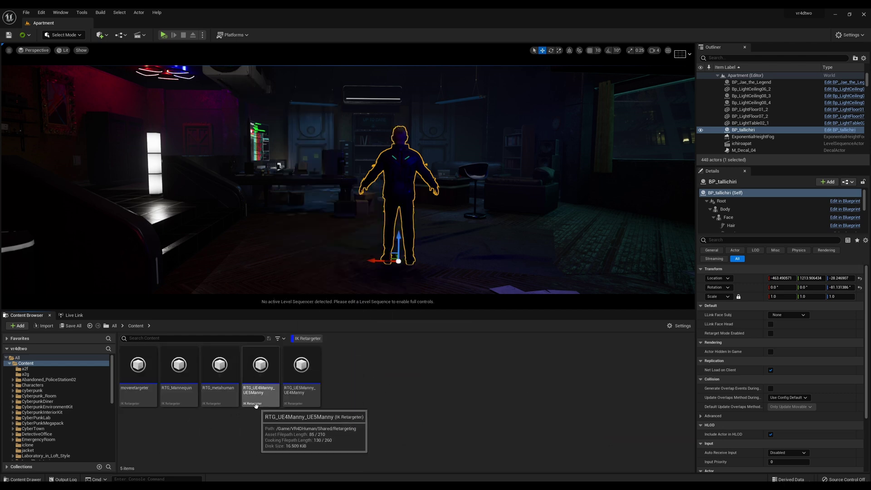
double_click(257, 376)
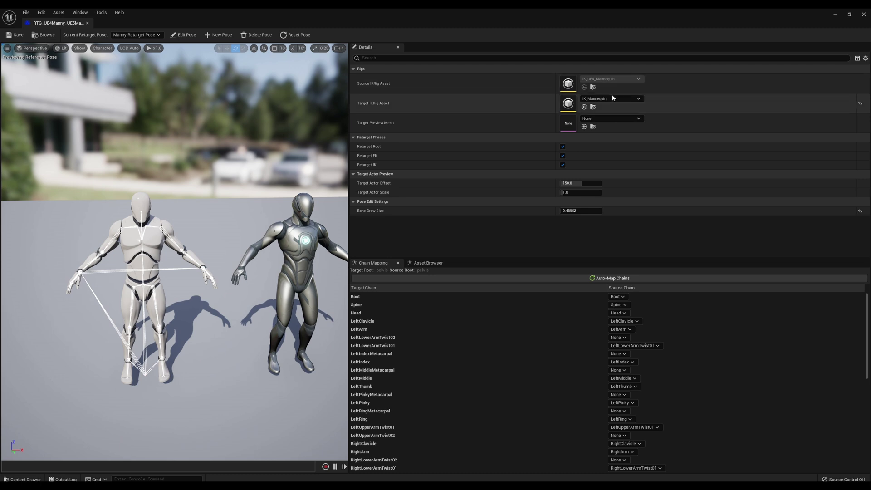
- Make IK_metahuman the target rig and preview takethreev2_unknown_0_metahuman_v3, paused
left_click(604, 99)
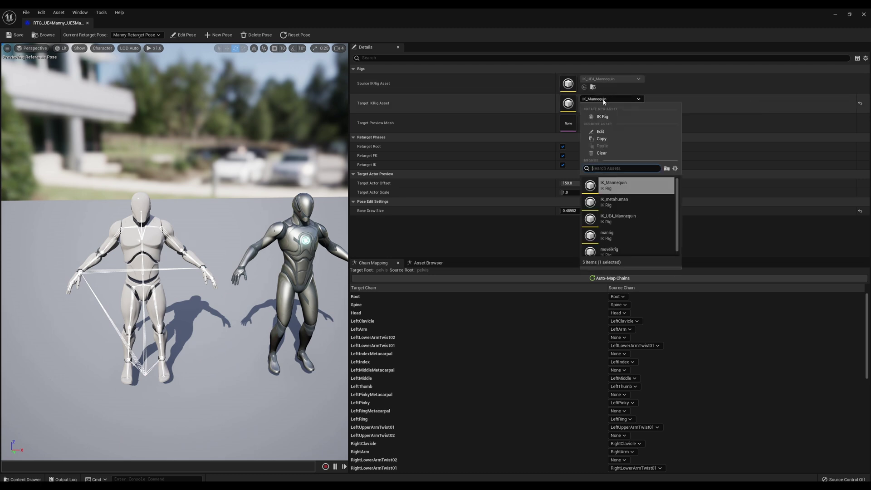
left_click(617, 201)
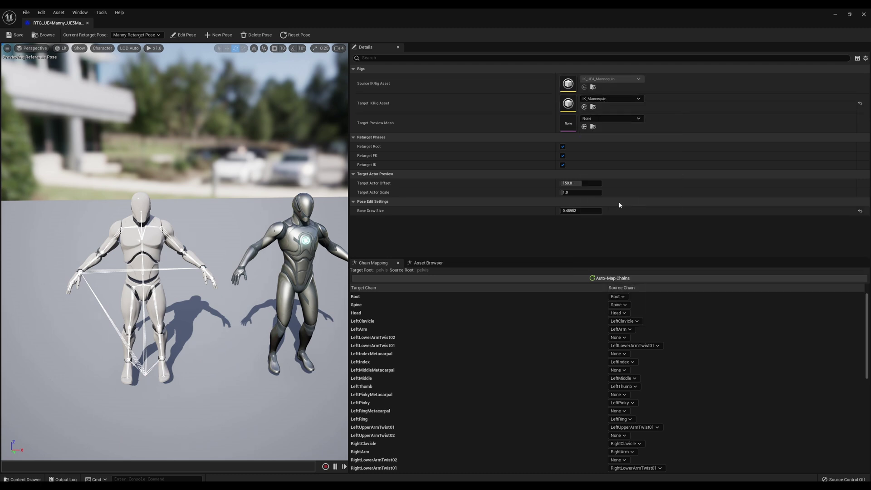
left_click(428, 263)
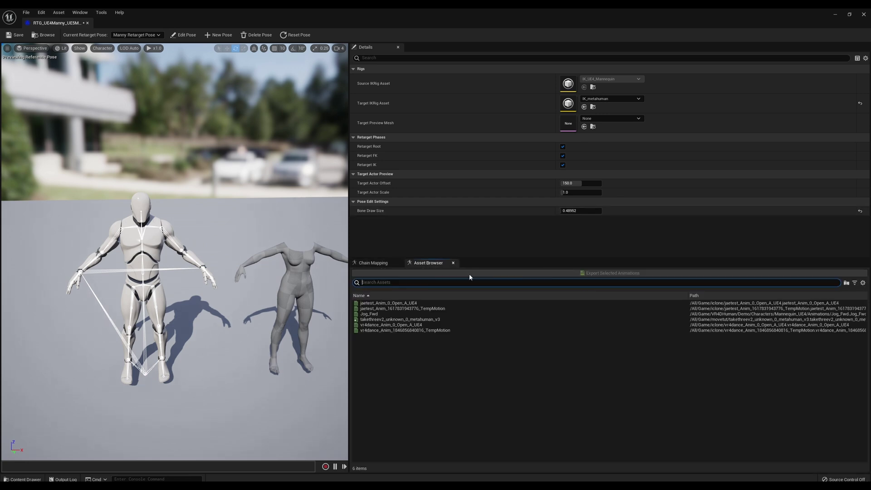
left_click(401, 320)
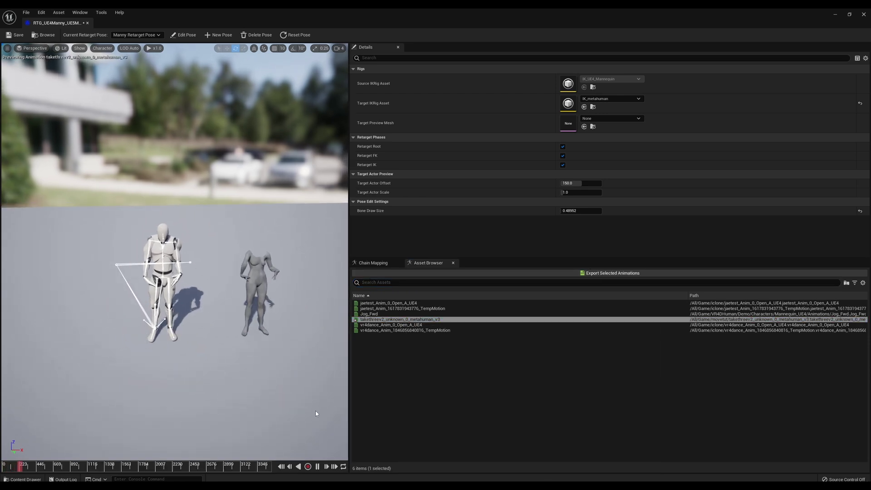
left_click(317, 466)
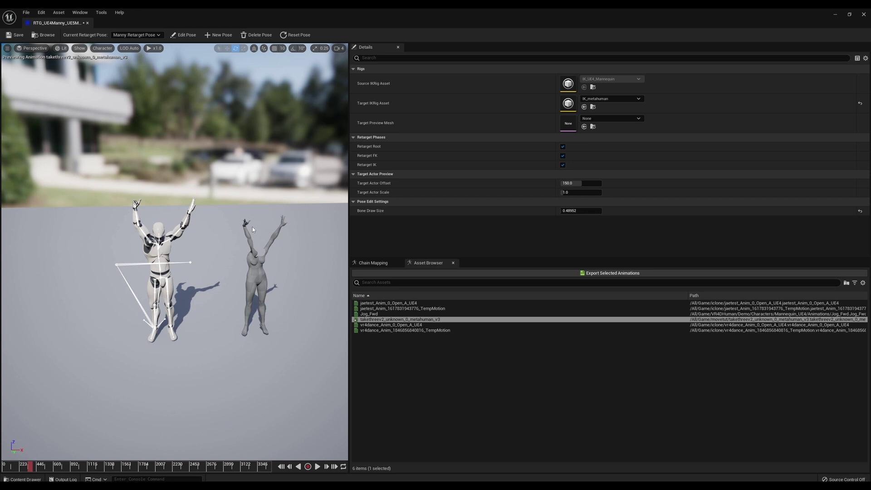
- Set the LeftPinkyMetacarpal and LeftRingMetacarpal source chains to None
left_click(369, 263)
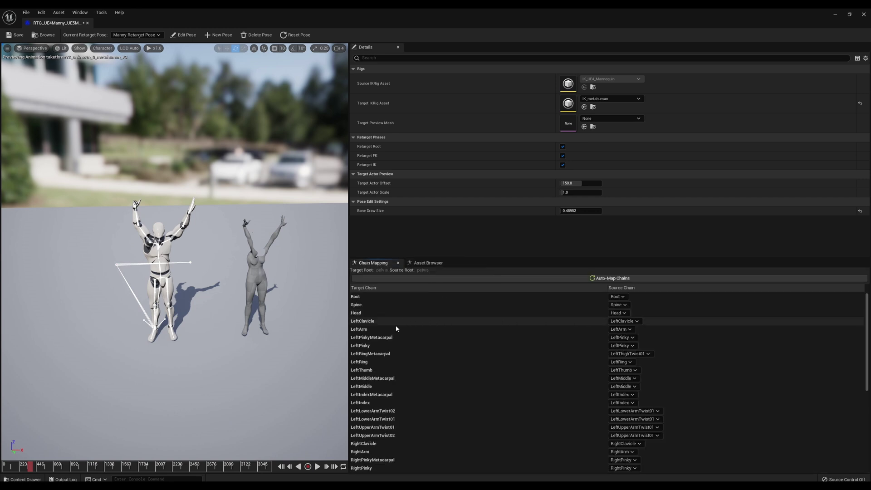
left_click(621, 337)
left_click(619, 193)
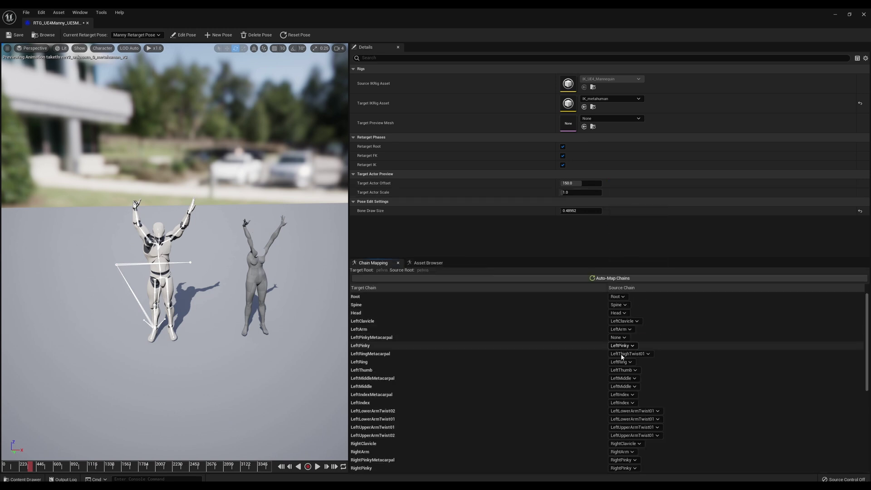
left_click(631, 354)
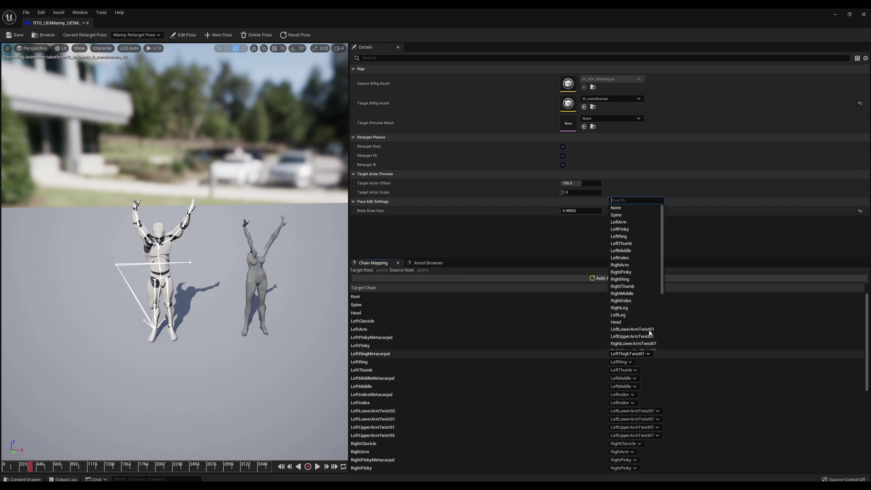
left_click(627, 213)
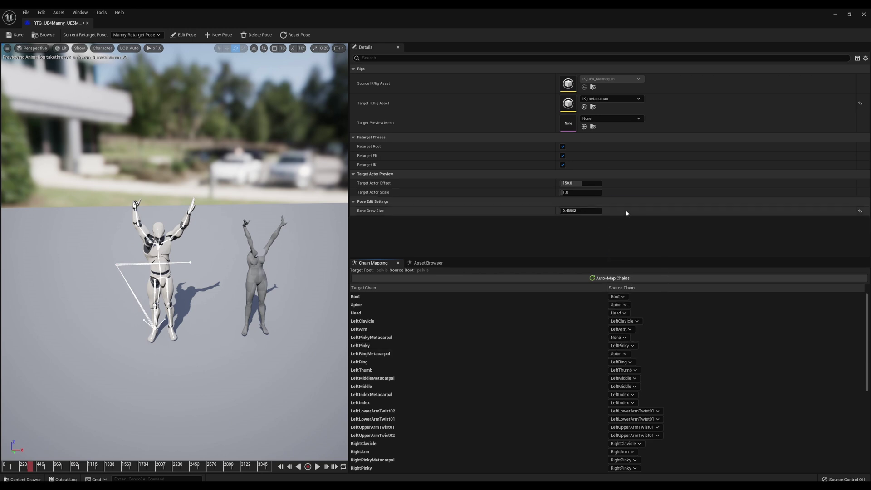
left_click(626, 354)
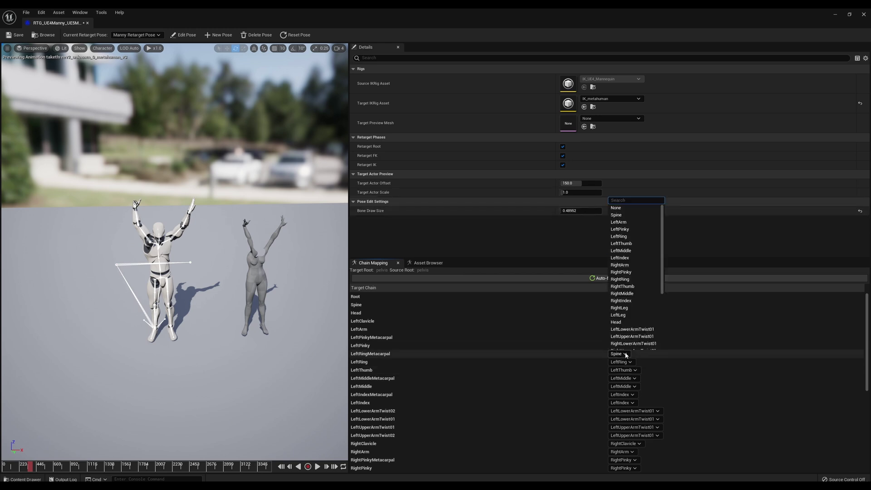
left_click(619, 208)
- Review the left metacarpal chains and set LeftIndexMetacarpal's source chain to None
scroll(383, 330, "up", 2)
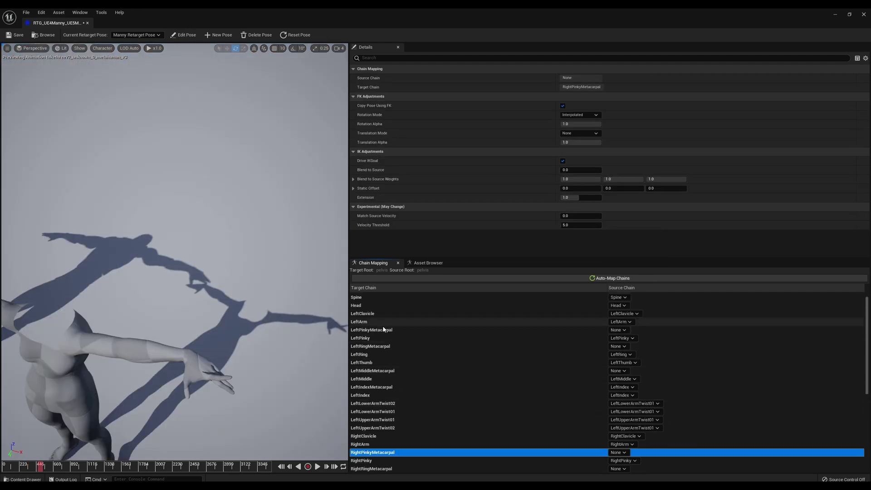
left_click(383, 330)
left_click(379, 347)
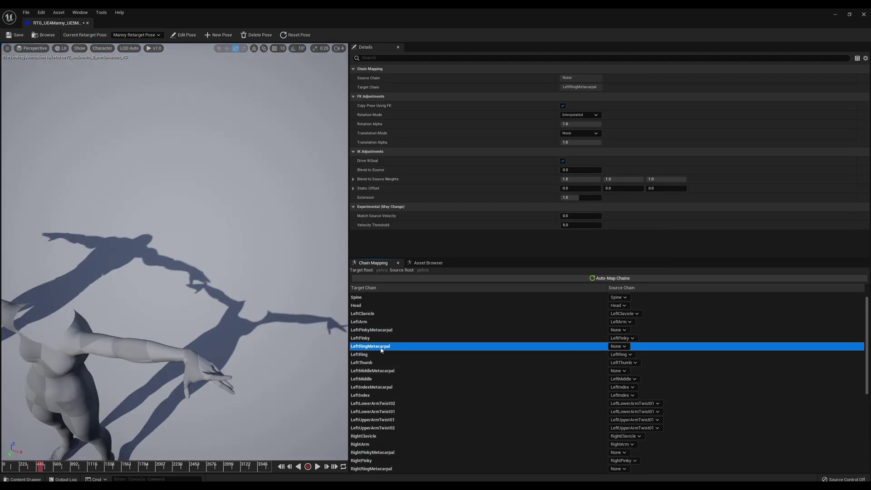
left_click(379, 370)
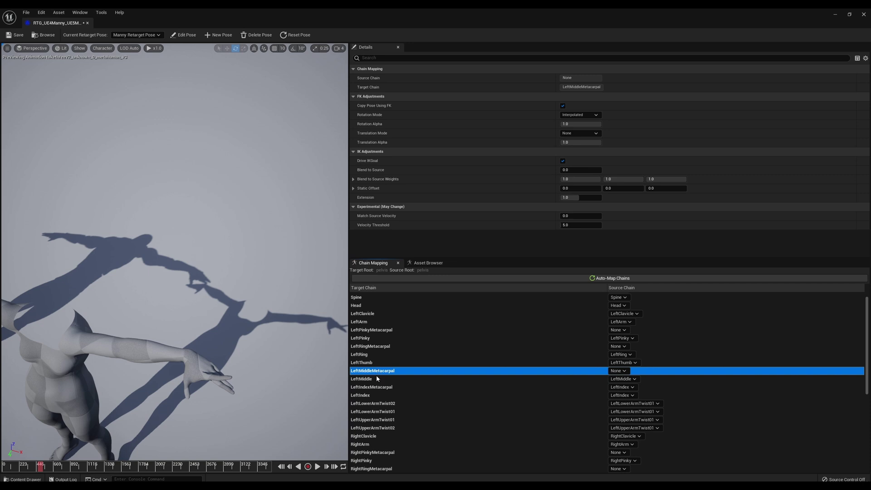
left_click(372, 387)
left_click(622, 386)
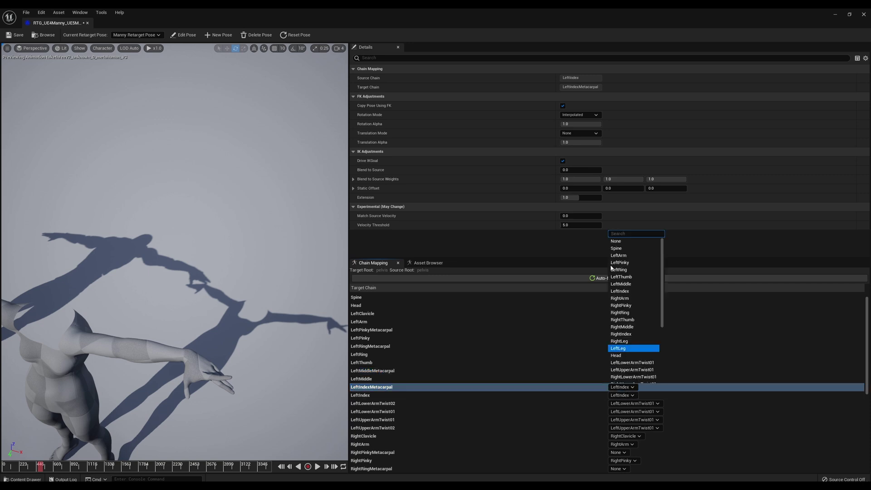
left_click(614, 243)
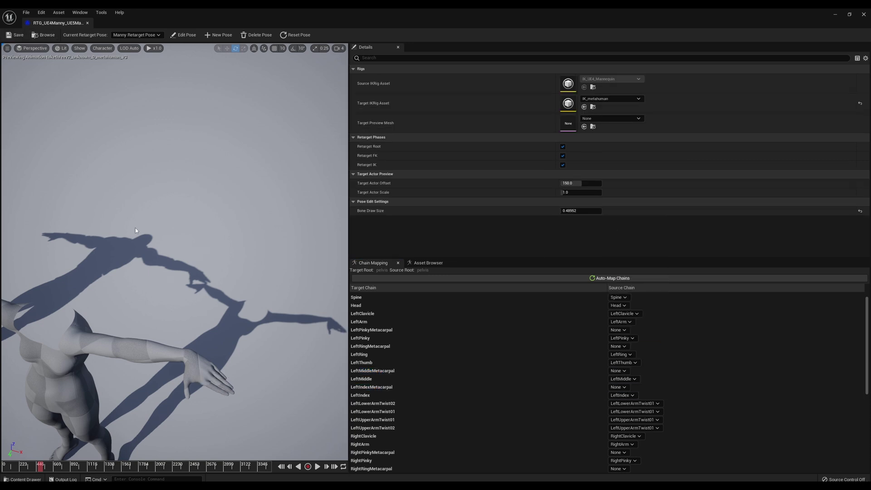
right_click_drag(135, 231, 138, 219)
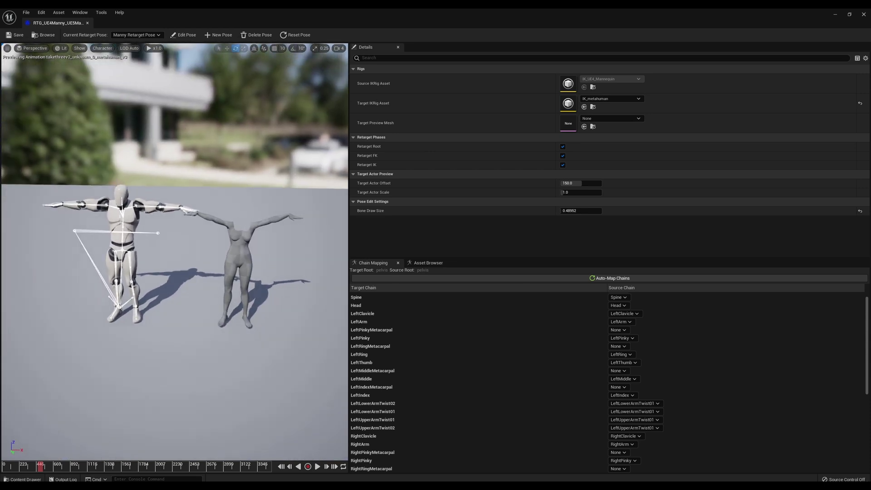
- Preview the retargeted motion, export takethreev2 to movetut, and close the retargeter
left_click(317, 467)
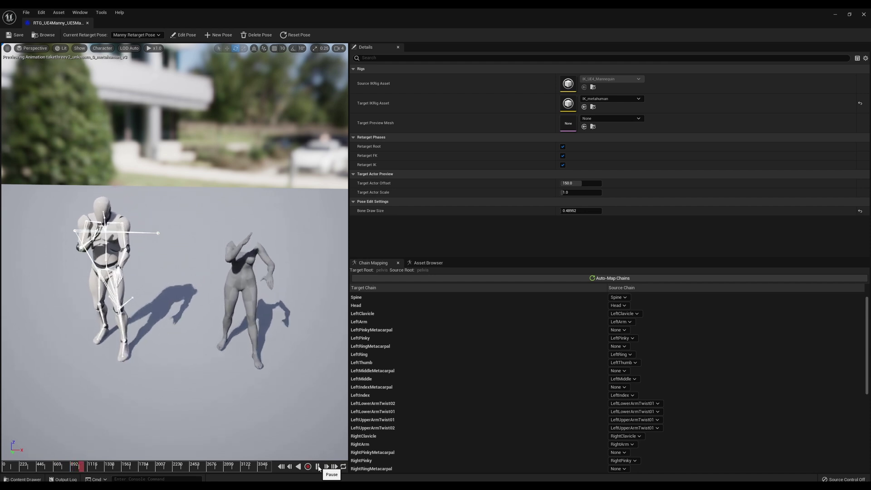
left_click(318, 467)
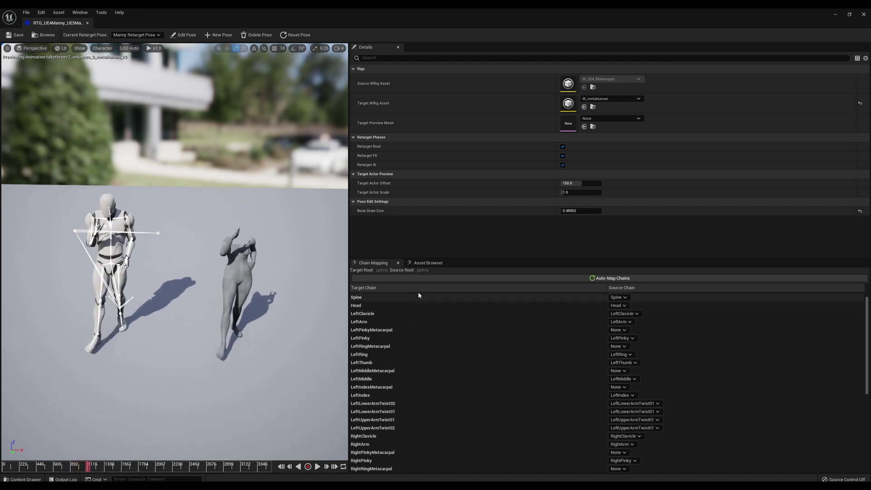
left_click(428, 263)
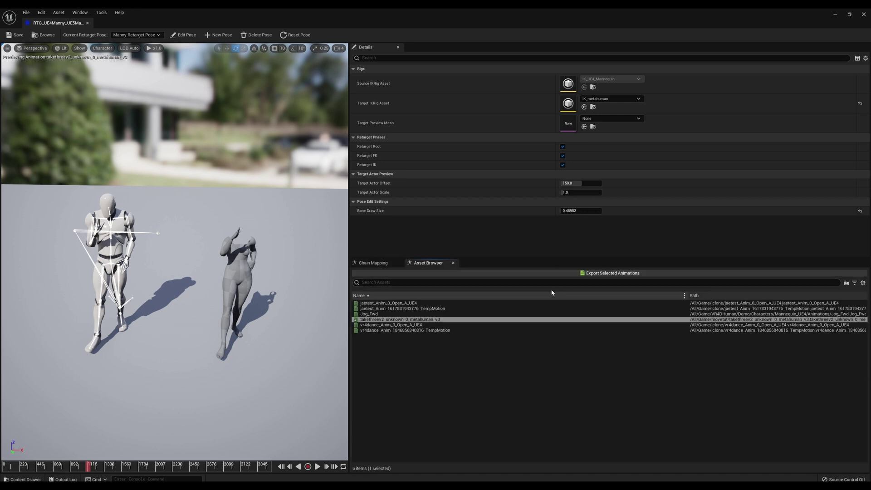
left_click(612, 274)
scroll(402, 271, "down", 2)
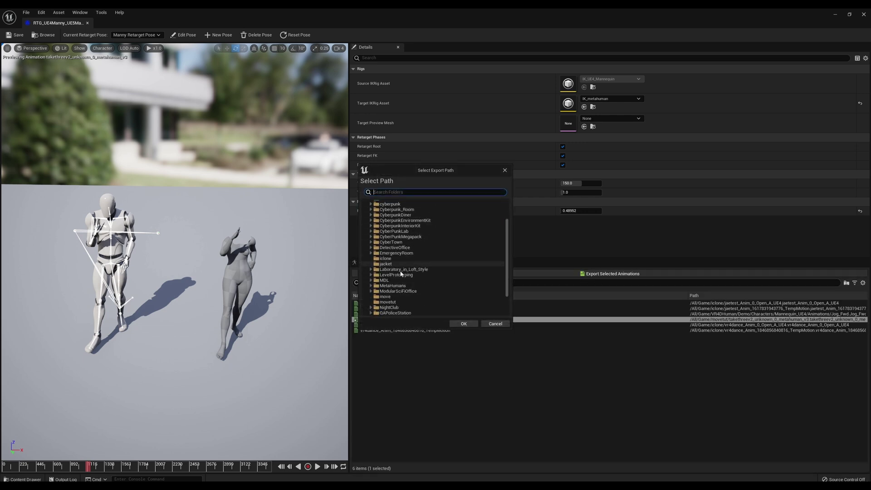
left_click(389, 301)
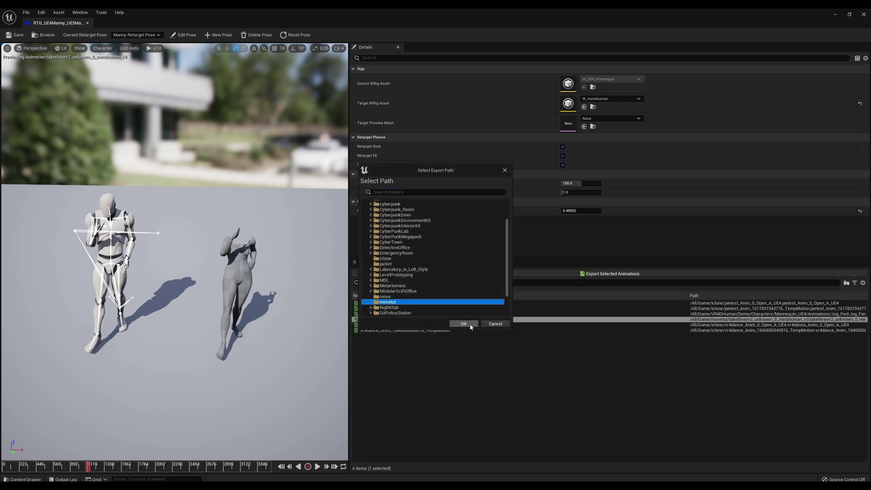
left_click(467, 323)
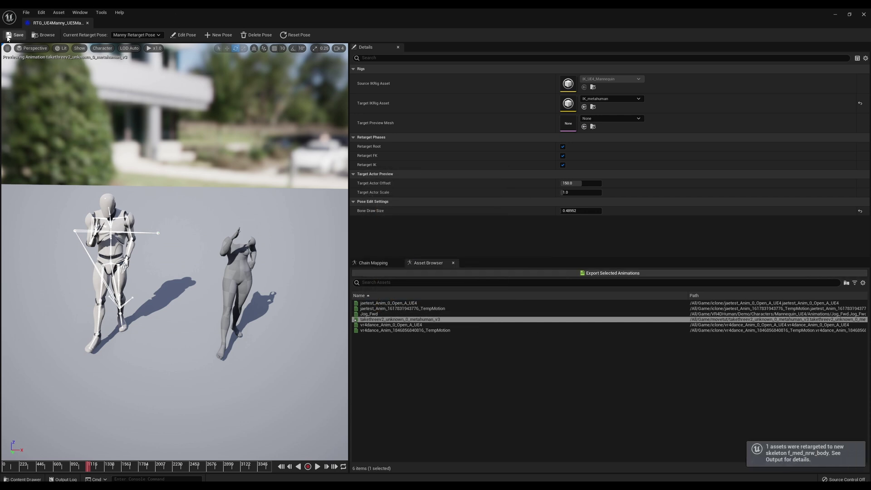
left_click(837, 14)
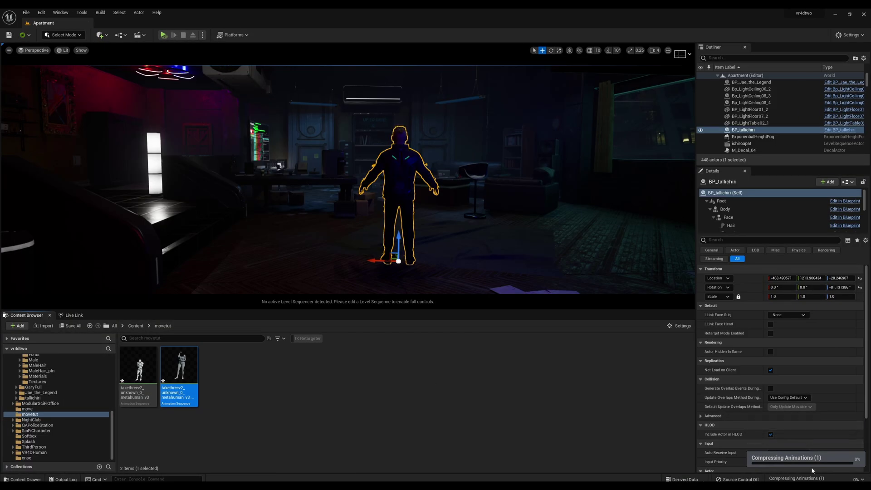
- Try Duplicate and Retarget with RTG_UE4Manny_UE5Manny, cancel it, then add a Level Sequence
left_click(155, 434)
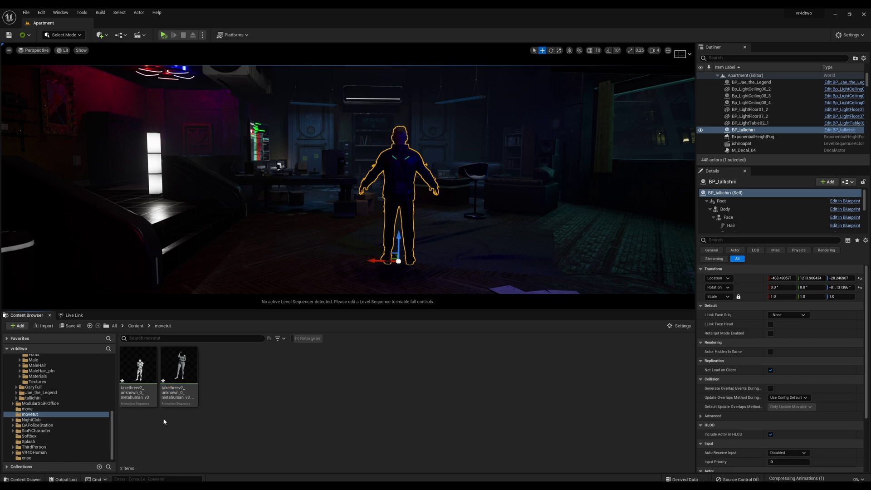
right_click(137, 377)
mouse_move(175, 174)
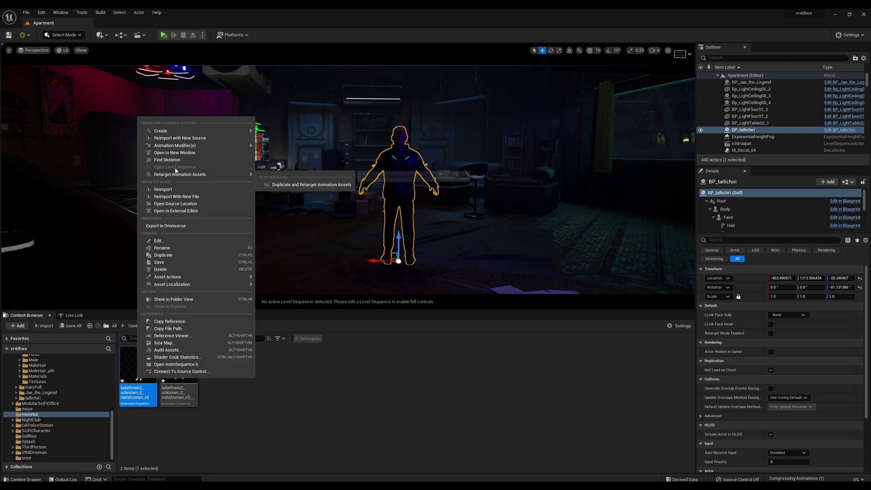
left_click(299, 184)
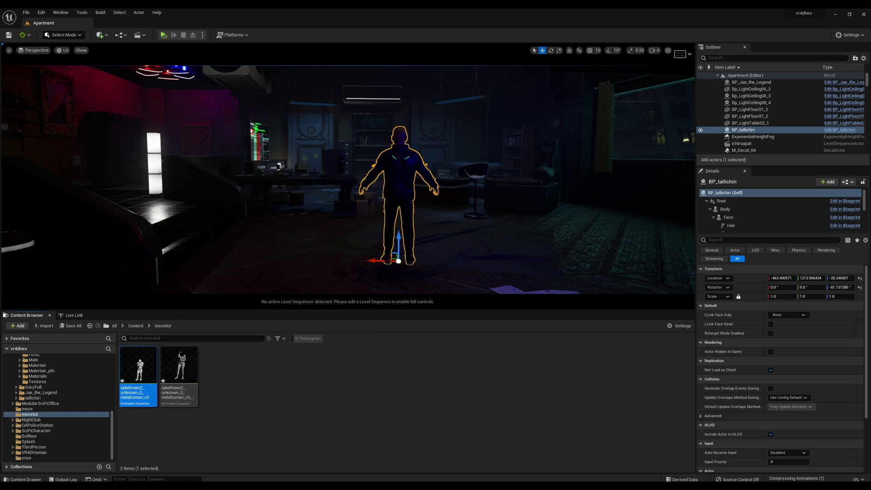
left_click(567, 201)
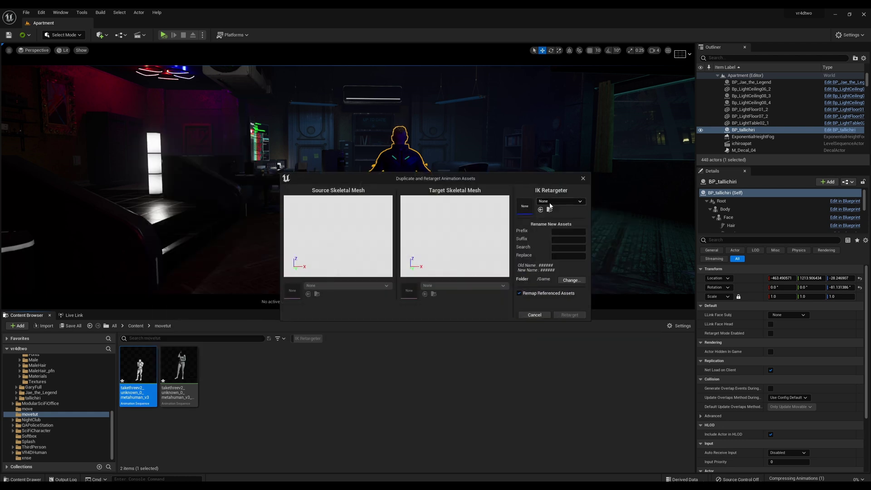
left_click(590, 324)
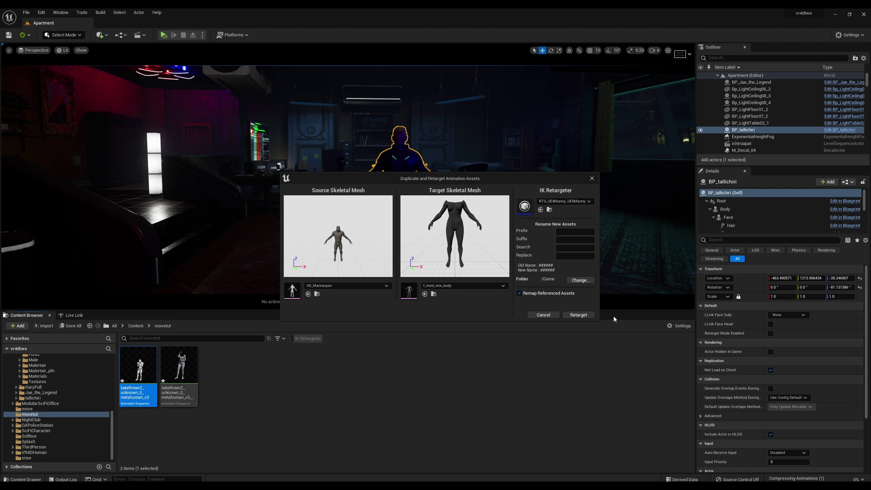
left_click(542, 315)
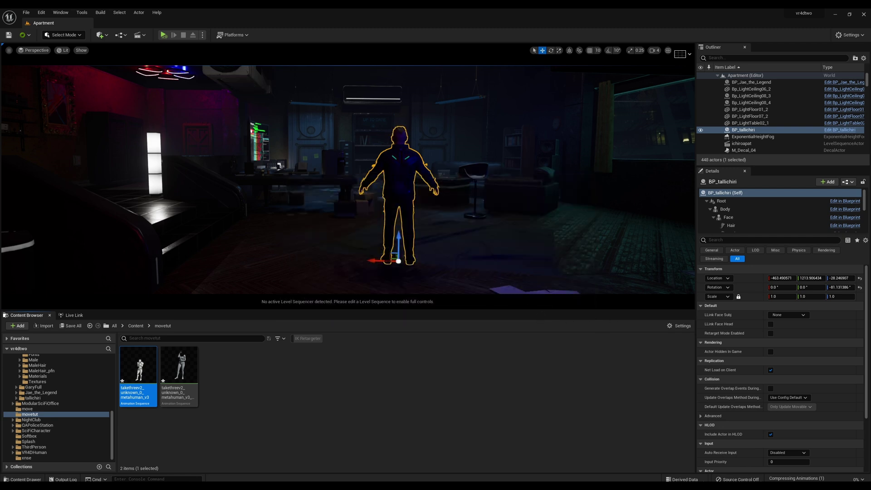
left_click(141, 36)
left_click(156, 86)
- Save the sequence as 'move', add BP_tallichiri, and delete its face control rig track
type("m")
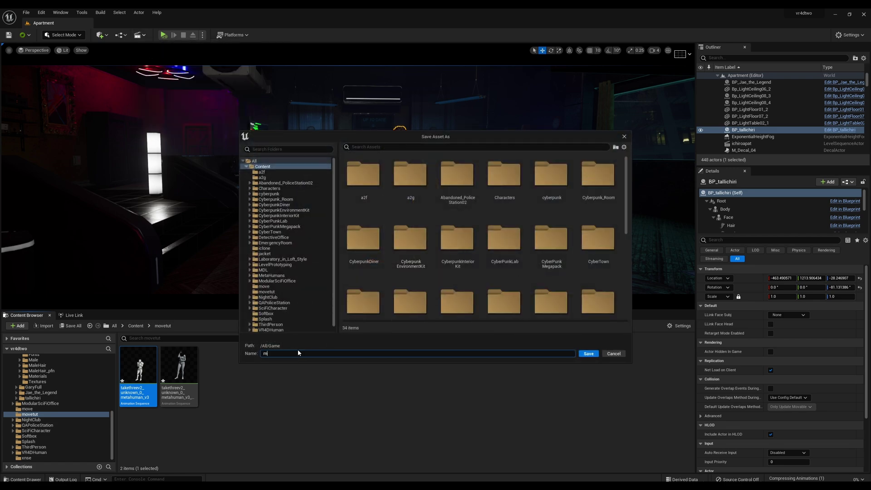
type("ove")
key("Return")
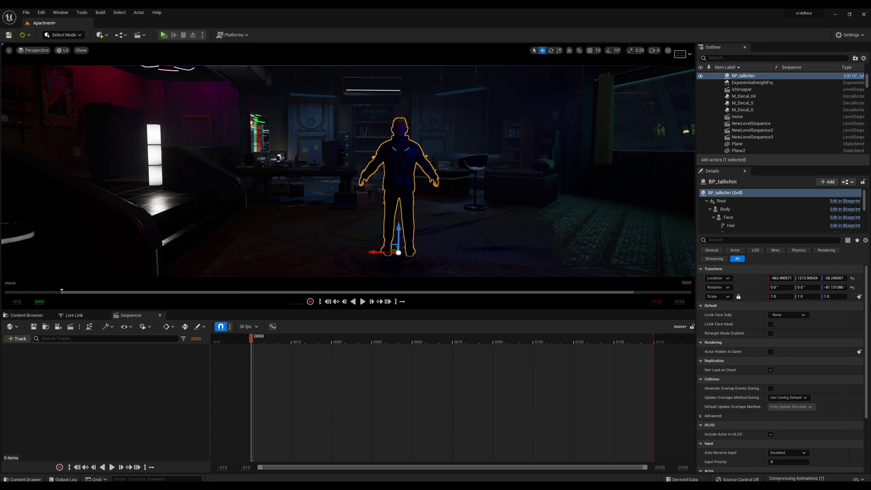
left_click(17, 338)
mouse_move(47, 350)
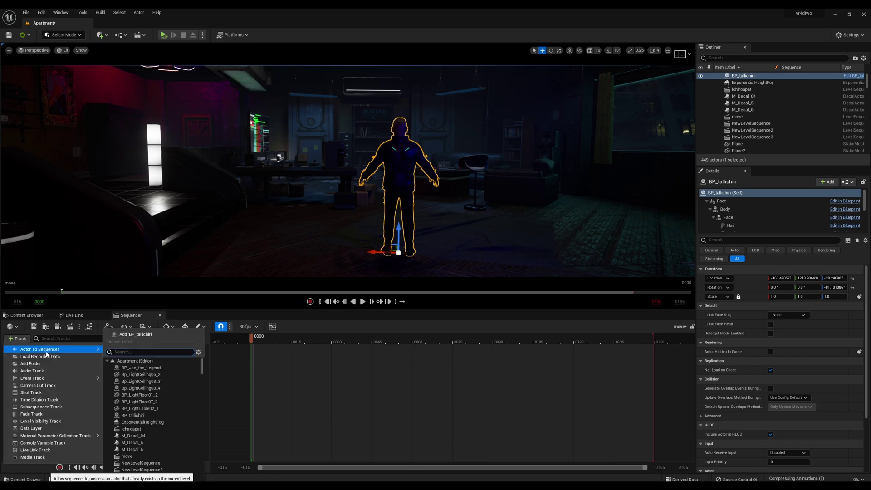
left_click(172, 334)
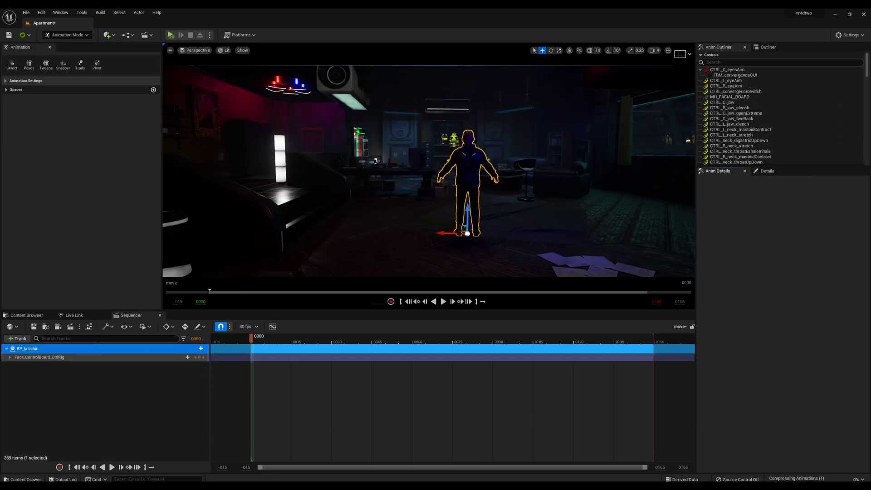
left_click(46, 357)
key("Delete")
- Add a Body track playing takethreev2_unknown_0_metahuman_v3_Retargeted
left_click(196, 349)
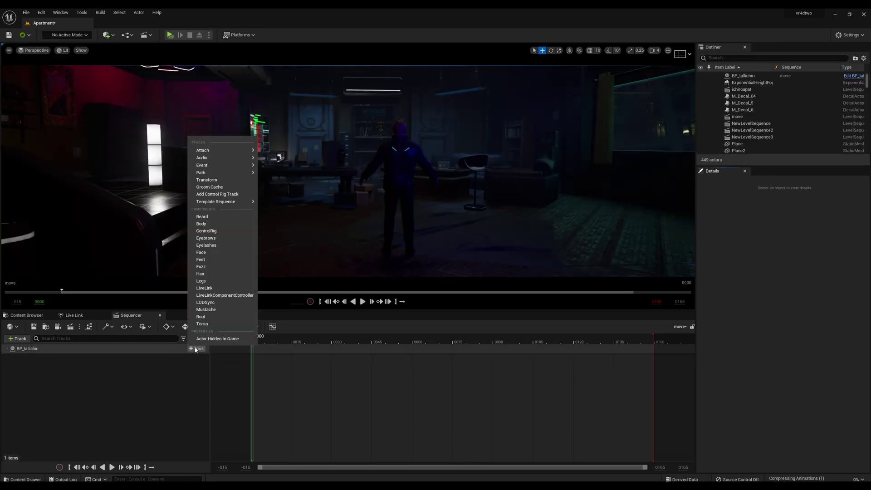
left_click(230, 224)
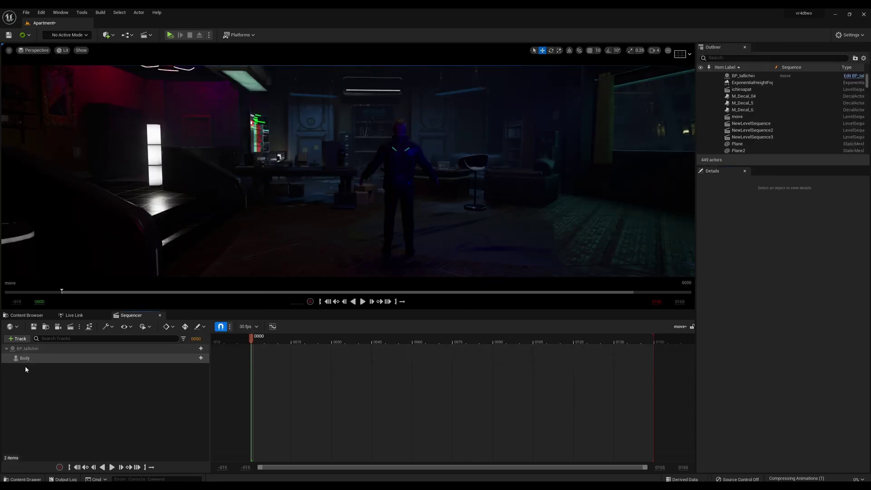
left_click(216, 360)
left_click(197, 357)
mouse_move(262, 29)
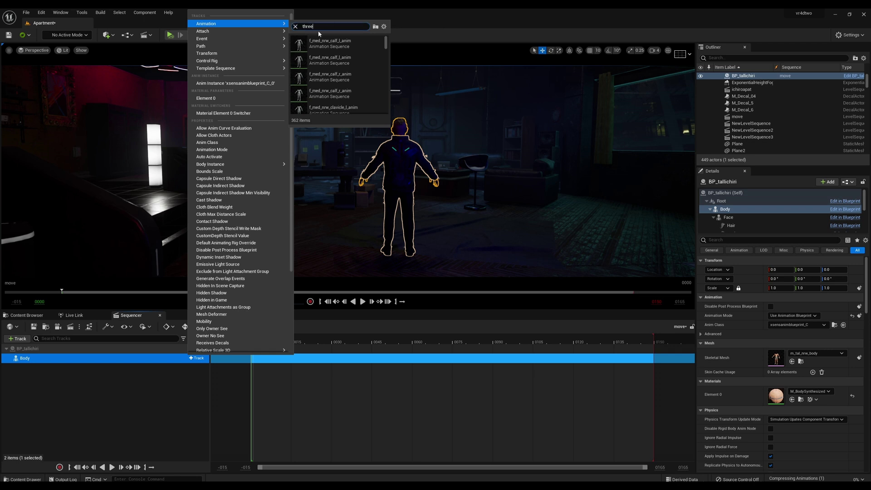
left_click(329, 43)
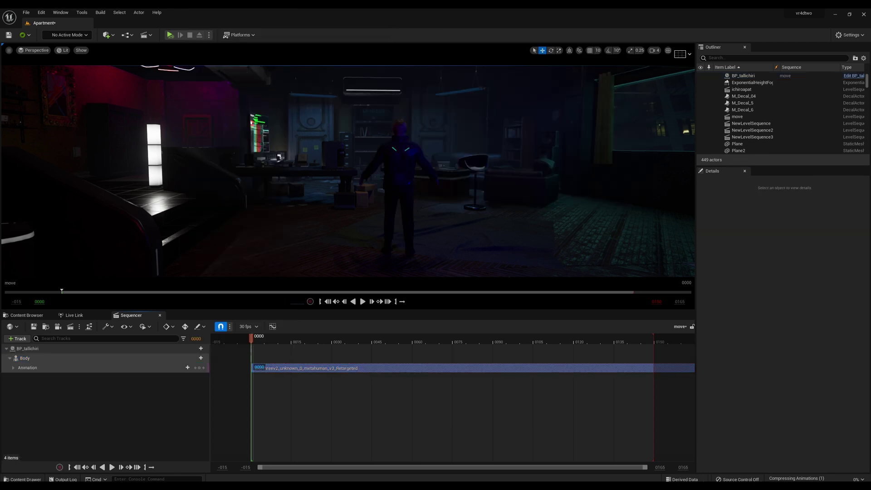
- Set the Body component's Animation Mode to Use Animation Asset
left_click(743, 76)
left_click(725, 208)
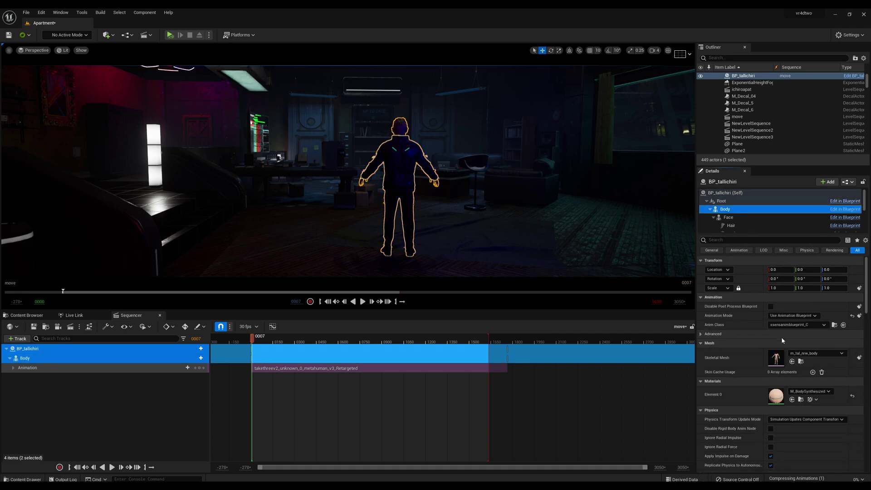
left_click(791, 315)
left_click(794, 329)
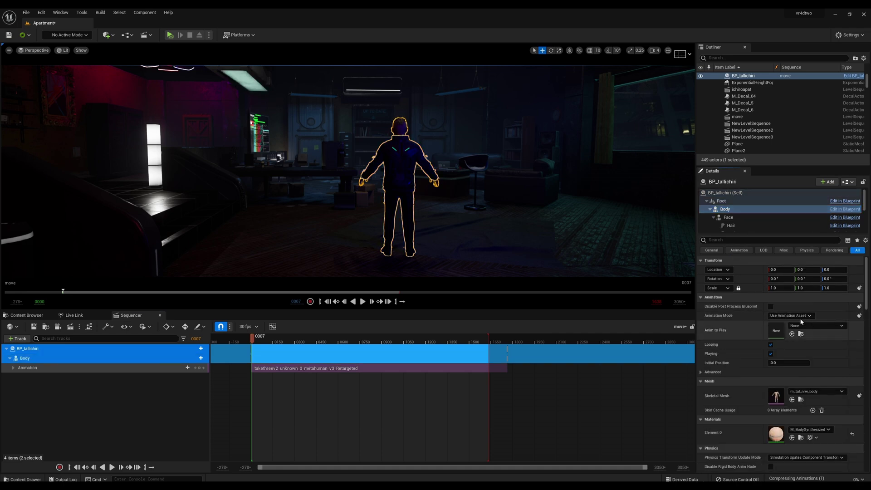
- Scrub to frame 58 and set BP_tallichiri's Z rotation to 0
left_click_drag(271, 340, 314, 345)
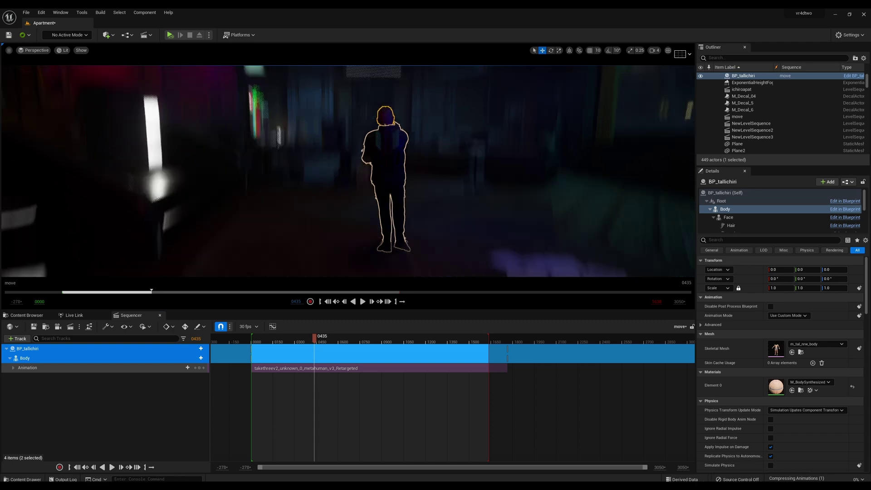
key("e")
left_click(724, 192)
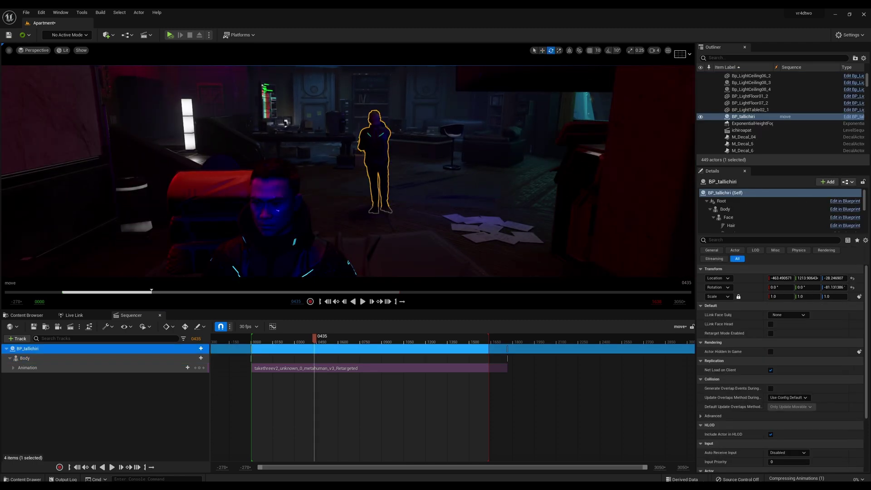
type("0")
key("Return")
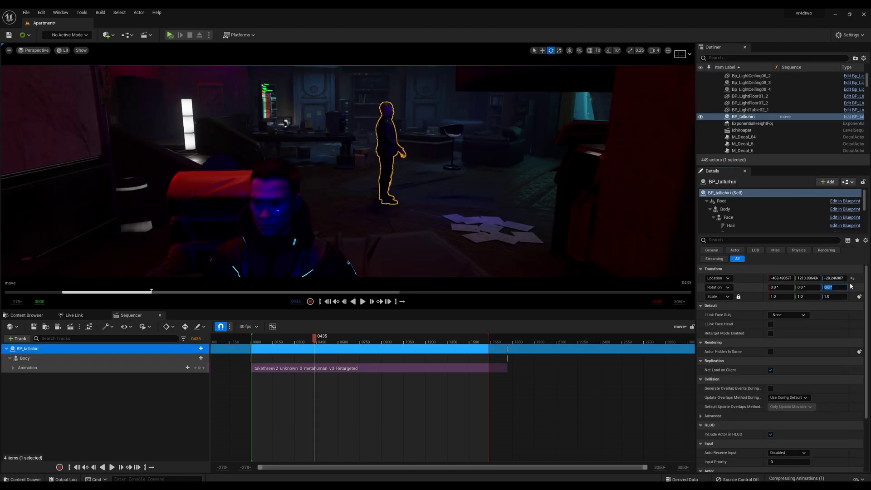
left_click(294, 341)
- Scrub to frame 482 and preview the sequence playback close up
left_click_drag(294, 341, 324, 340)
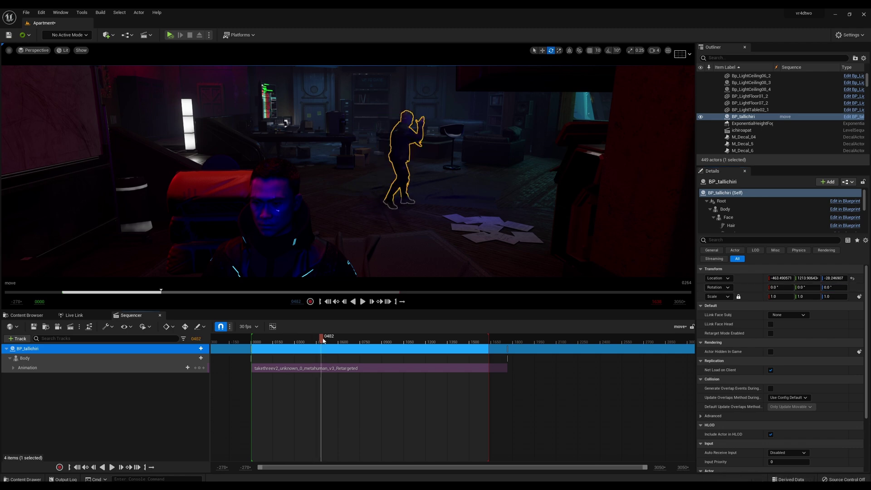
right_click_drag(383, 282, 381, 271)
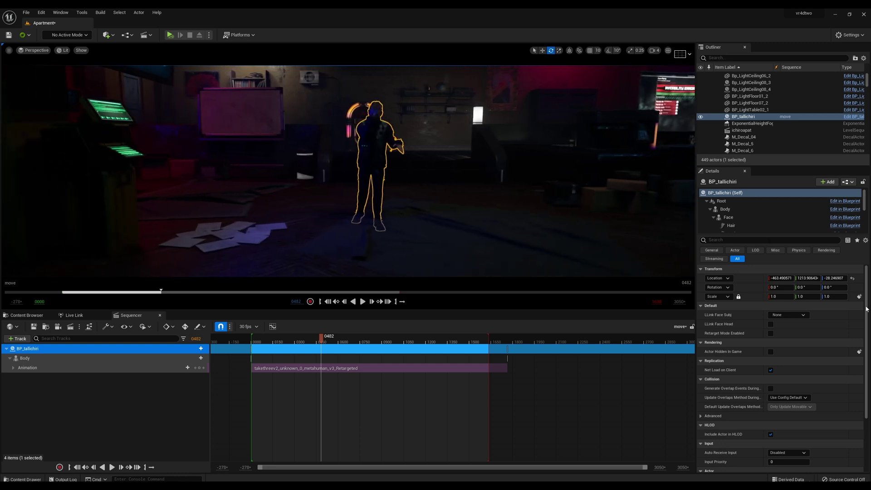
left_click(362, 301)
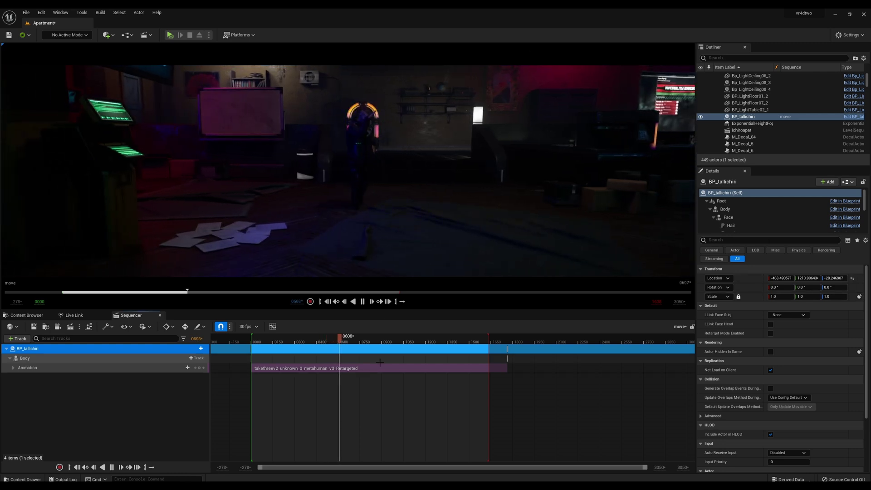
key("space")
- Set BP_tallichiri's Z location to -10 and play the sequence from frame 386
left_click(833, 278)
type("0")
key("Return")
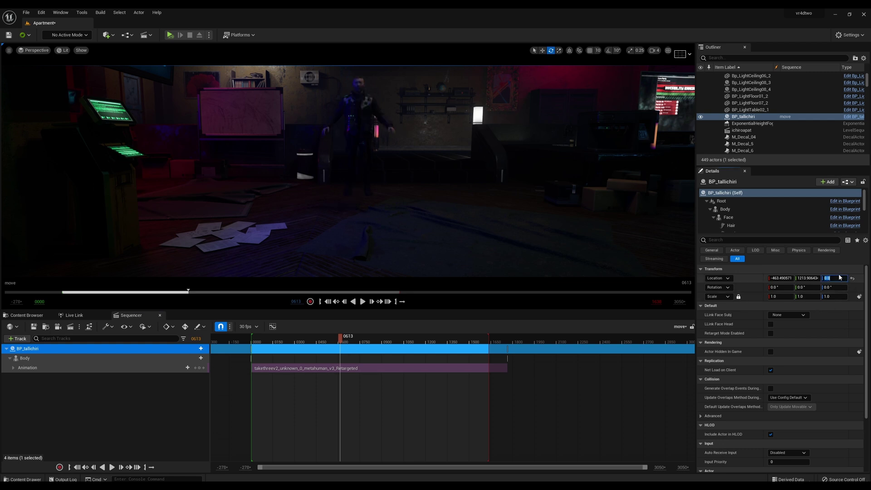
left_click(318, 338)
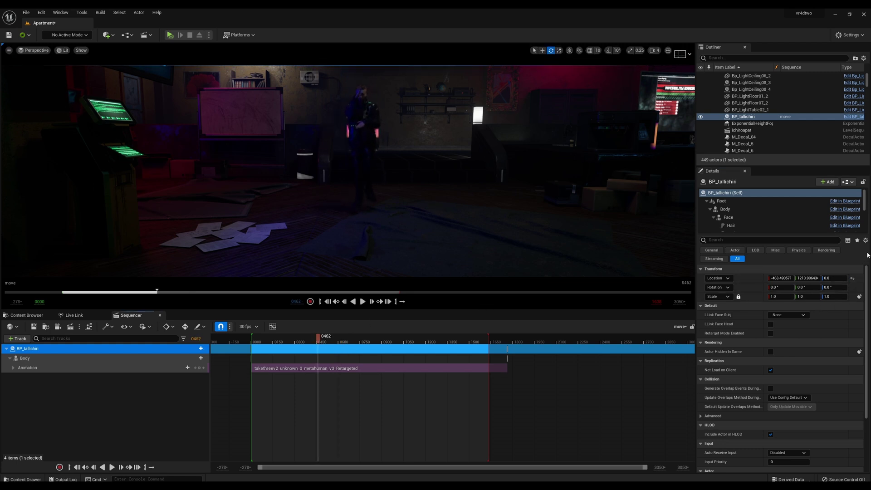
left_click(834, 278)
type("-10")
key("Return")
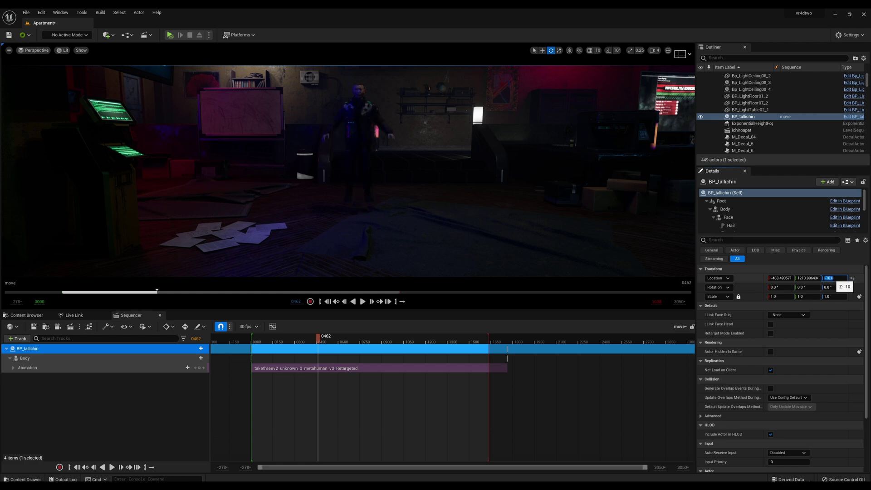
left_click(308, 340)
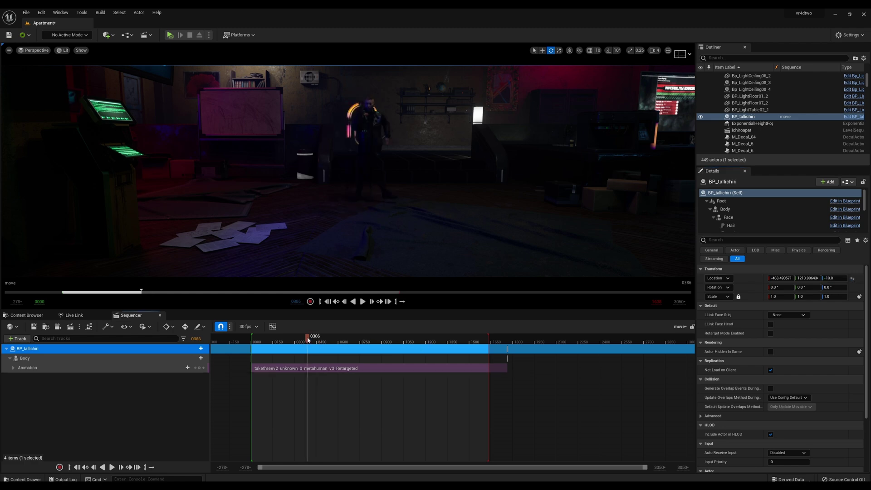
key("space")
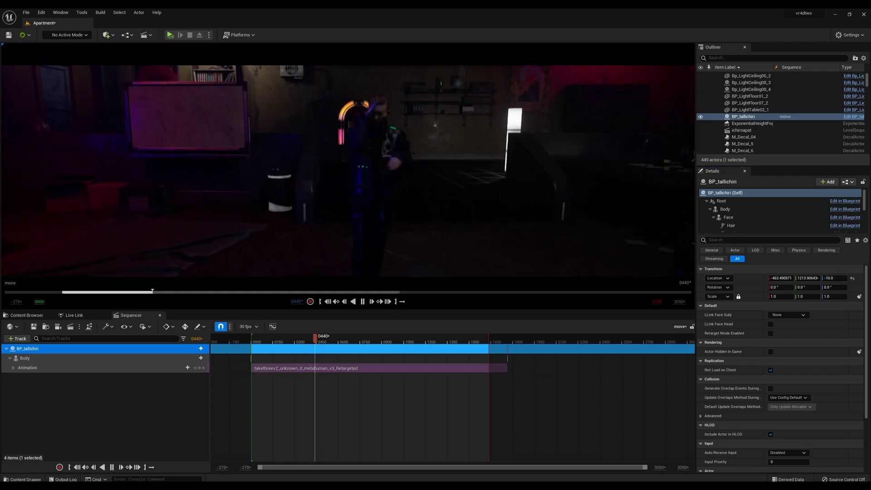
- Enlarge the viewport above the Sequencer, scrub back, then play and stop at frame 0650
left_click_drag(372, 310, 373, 411)
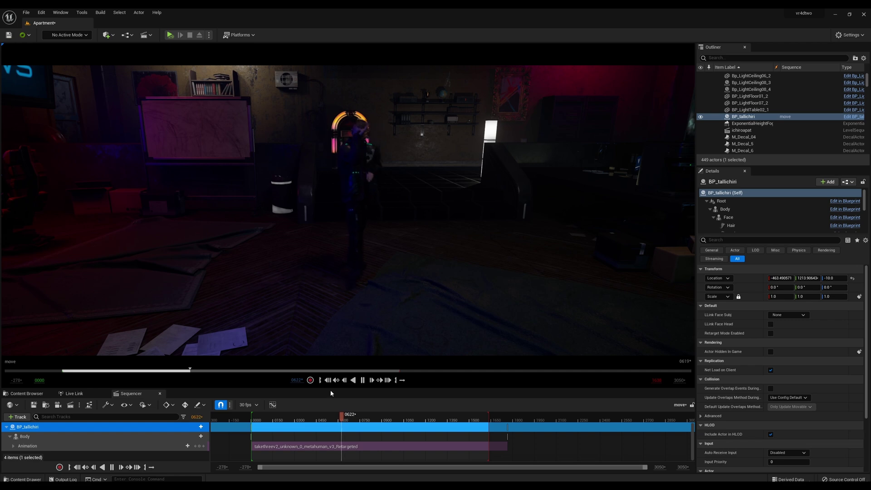
mouse_move(306, 418)
left_mouse_down()
mouse_move(294, 418)
mouse_move(308, 420)
left_mouse_up()
key("space")
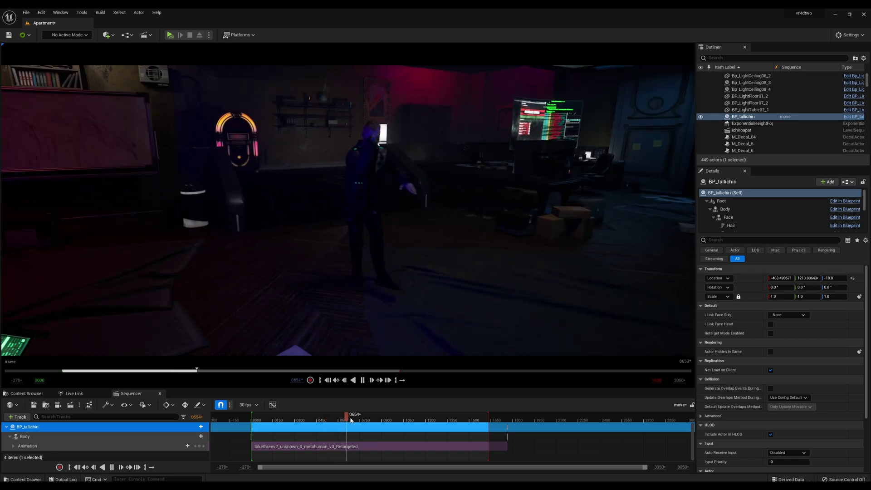
key("space")
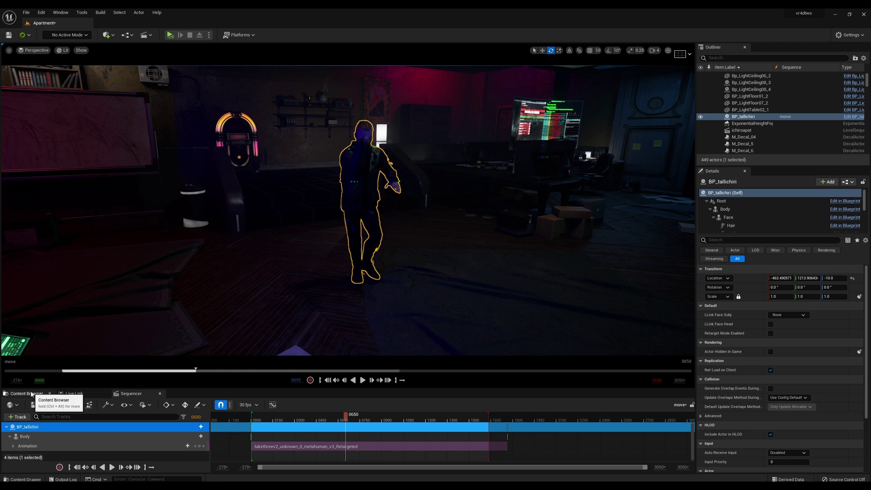
- Open the retargeted takethreev2 animation from the Content Browser, pause it and scrub forward
left_click(31, 394)
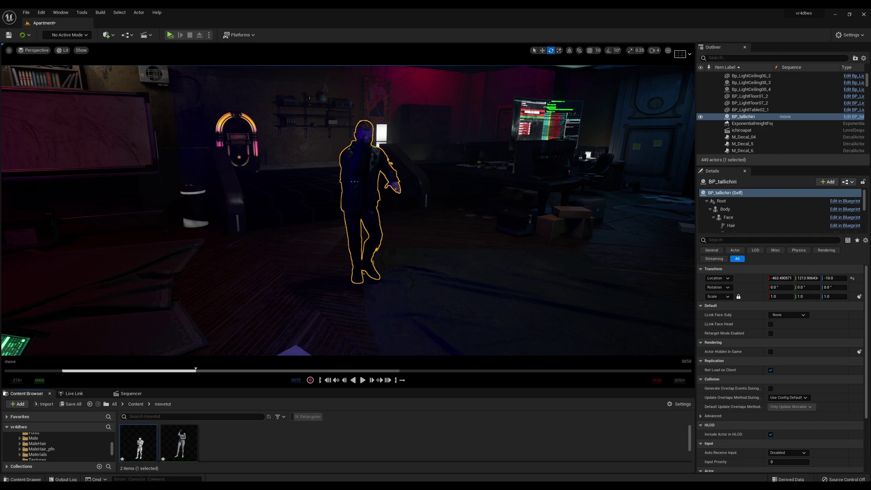
double_click(176, 438)
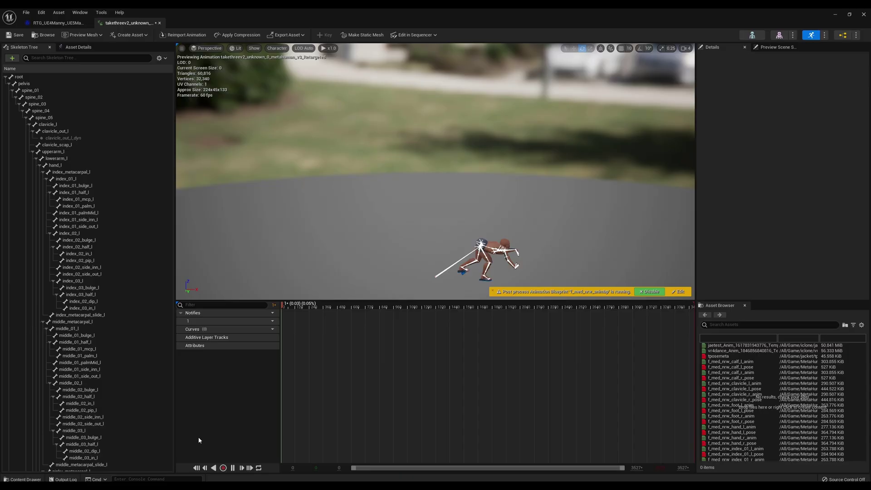
left_click(232, 467)
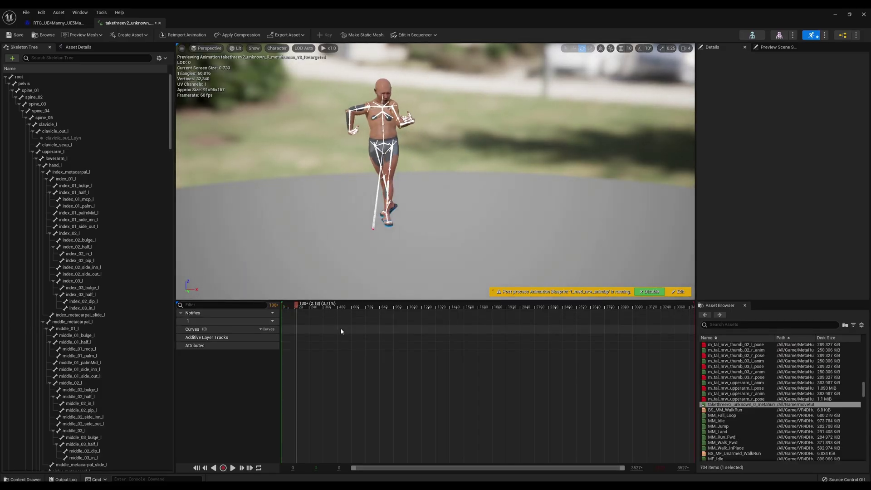
left_click(371, 305)
left_click_drag(371, 305, 379, 305)
right_click_drag(436, 181, 387, 104)
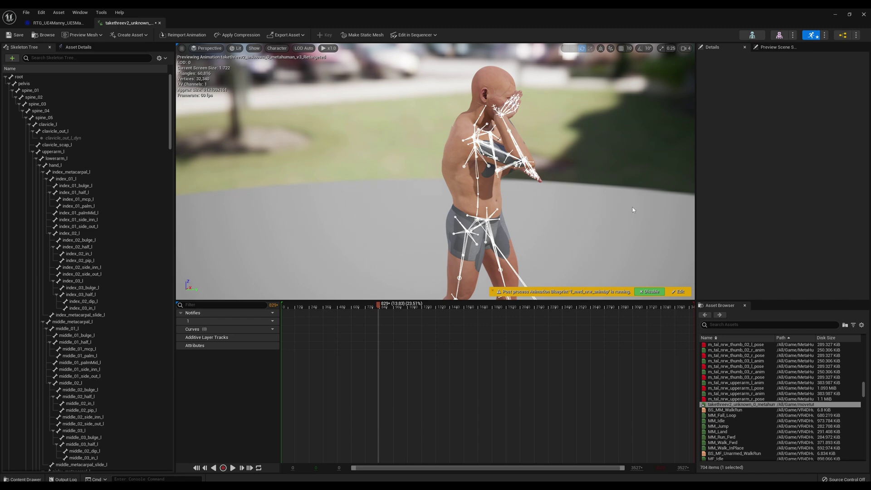
- Select the lowerarm_r bone in the Skeleton Tree and rotate the right forearm about 32 degrees
left_click(56, 159)
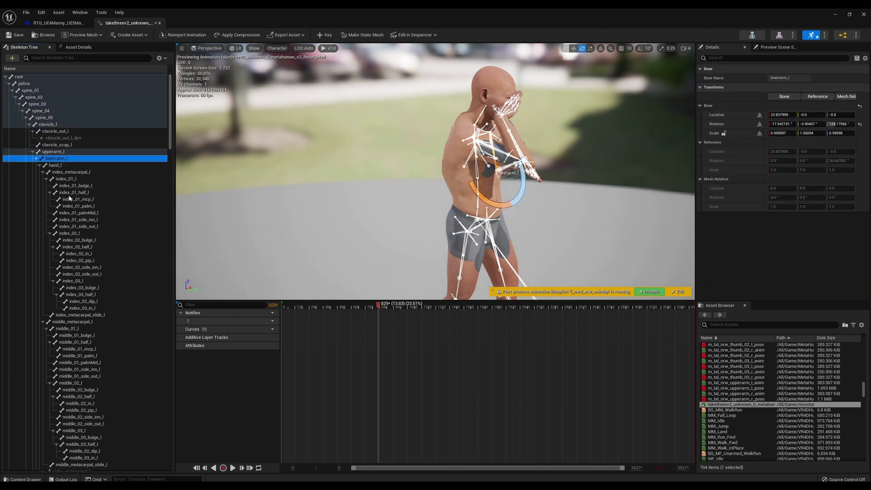
scroll(65, 273, "down", 1)
scroll(65, 273, "down", 10)
scroll(82, 248, "down", 2)
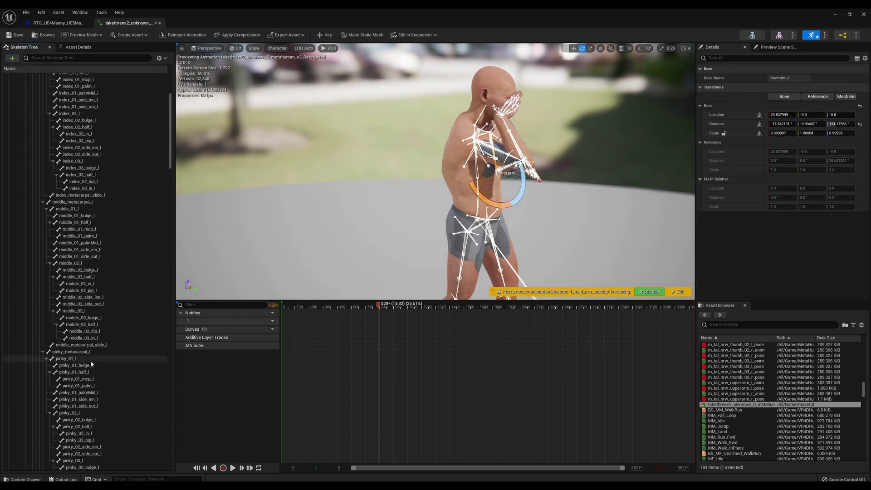
left_click(56, 248)
left_click(396, 306)
left_click_drag(510, 130, 535, 118)
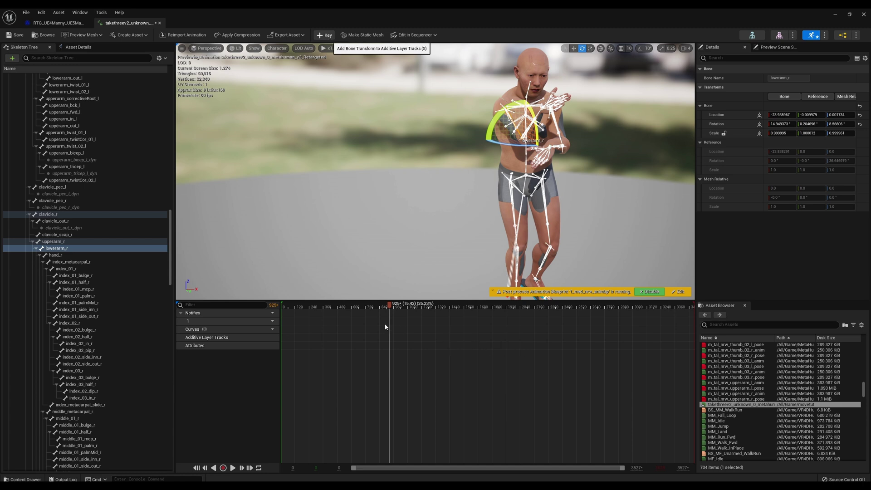
- Key the lowerarm_r rotation into an additive layer track and save the animation
key("s")
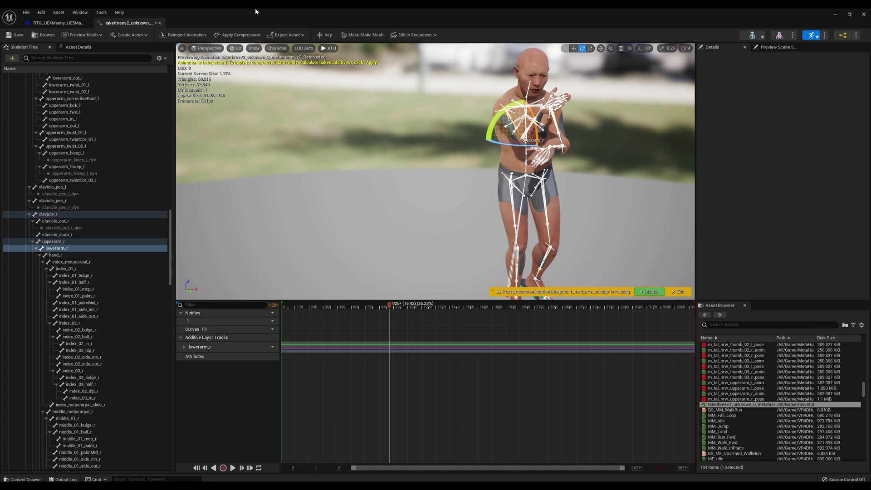
left_click(16, 35)
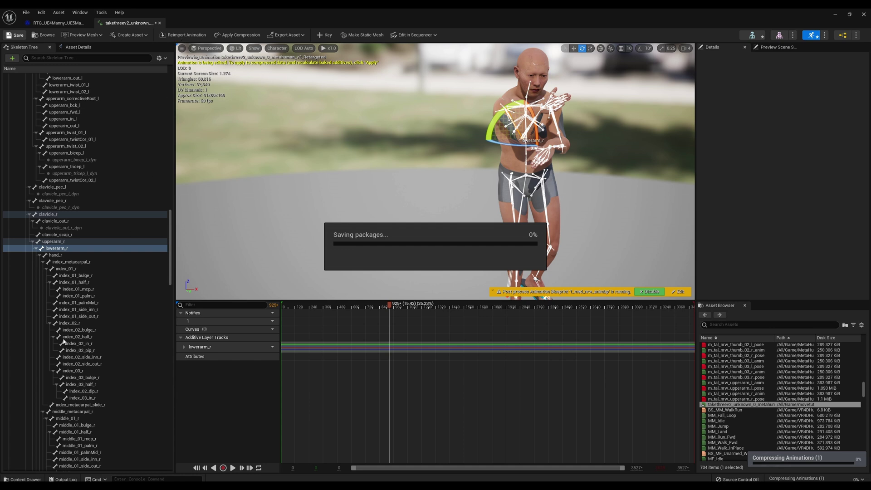
mouse_move(125, 488)
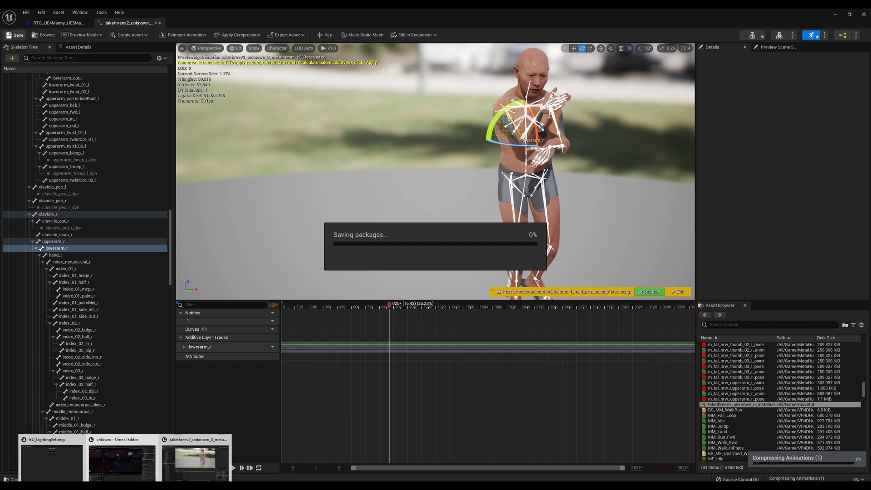